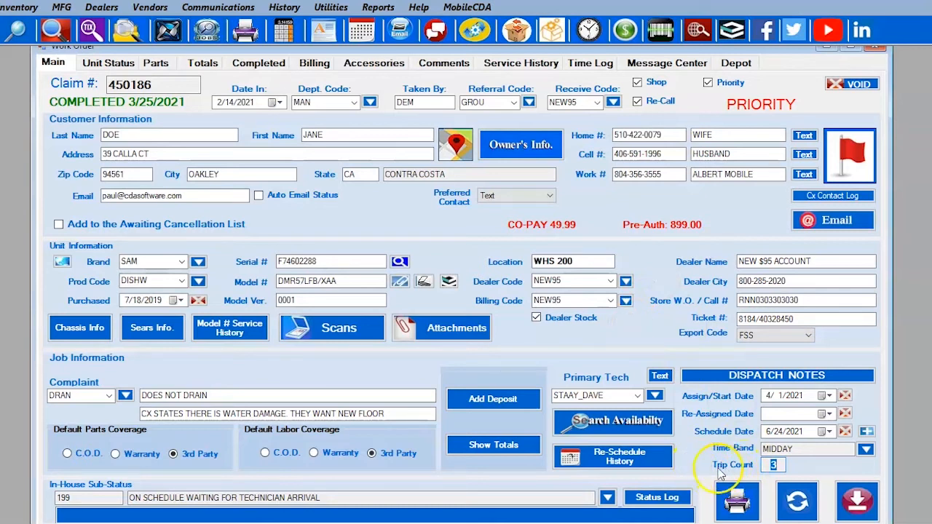
Examine the trip count in the work order's dispatch notes and the arrived and departed stamps on the mobile dispatch screen.
left_click_drag(768, 466, 785, 465)
left_click(764, 466)
left_click_drag(764, 465, 782, 464)
left_click(378, 225)
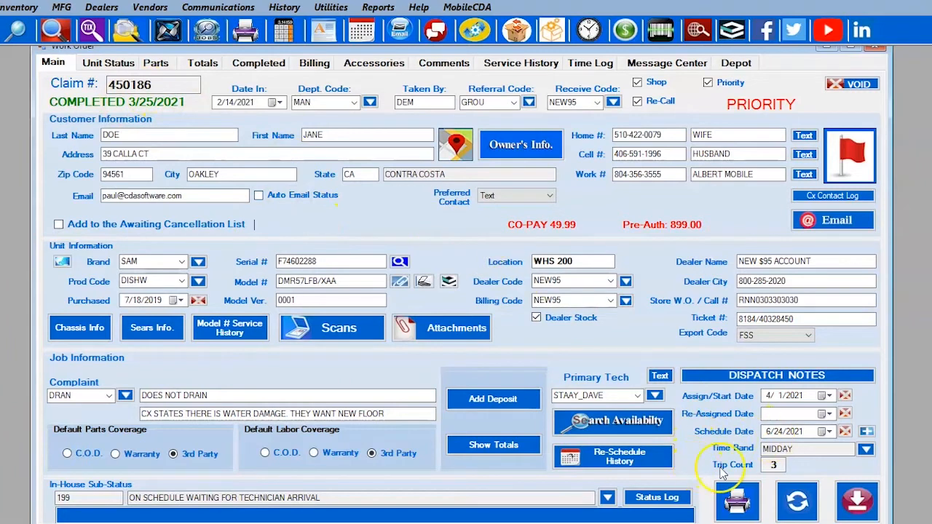
left_click(776, 464)
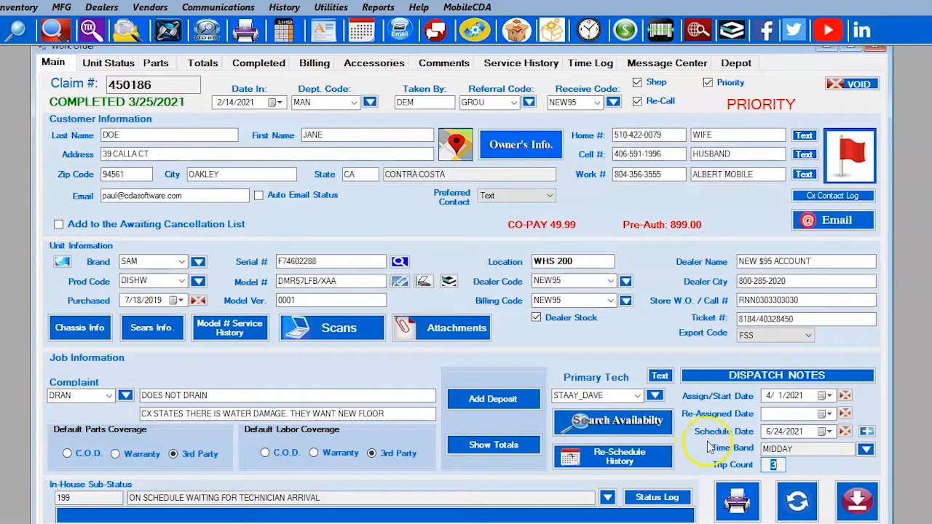
left_click_drag(931, 329, 558, 315)
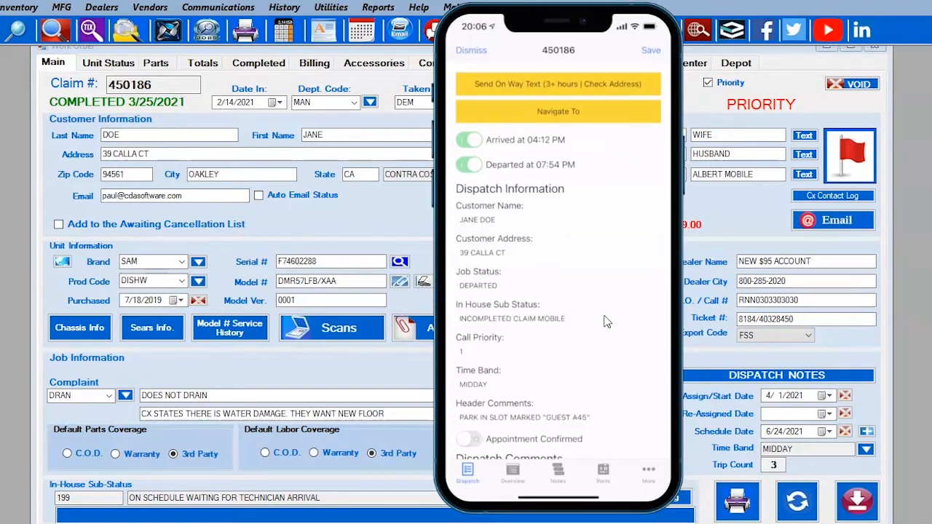
left_click(556, 166)
left_click(566, 145)
left_click(778, 465)
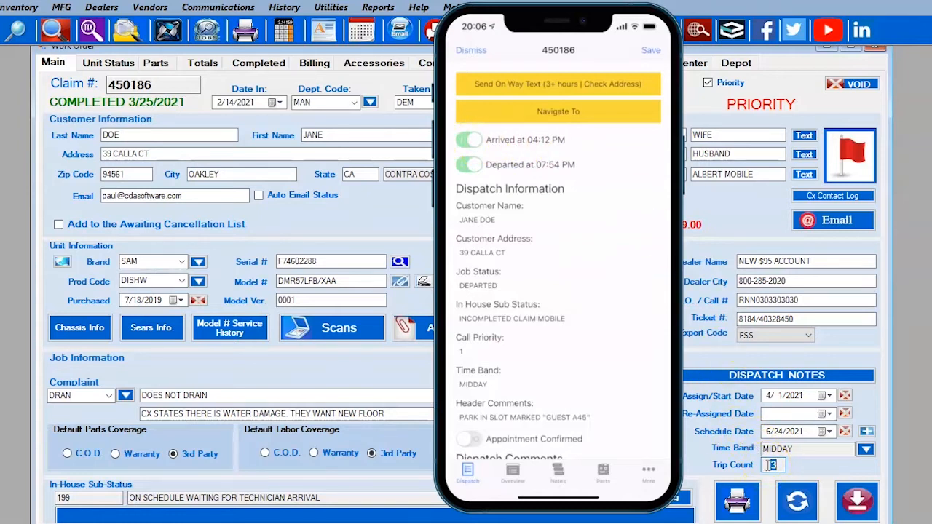
Compare the two jobs in the scheduler for June 24, 2021, and stamp the ALL DAY job as arrived.
left_click(757, 340)
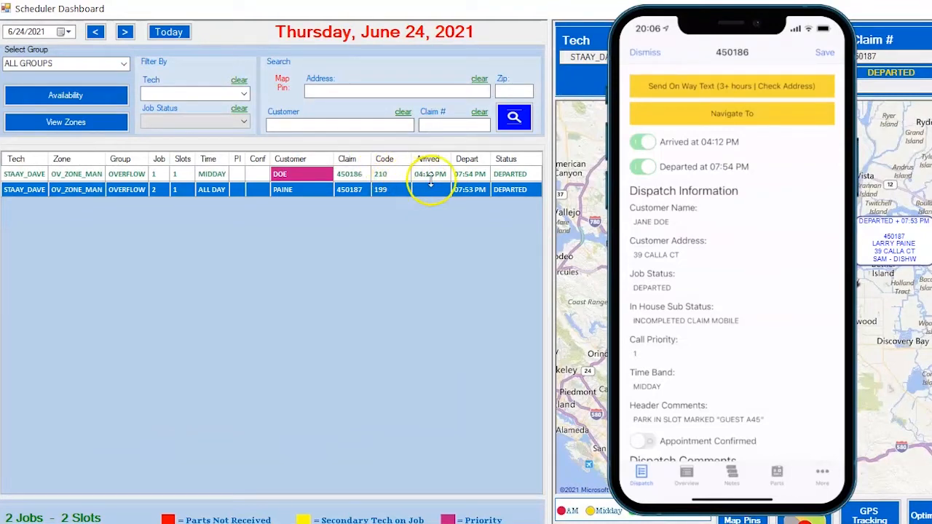
left_click(235, 176)
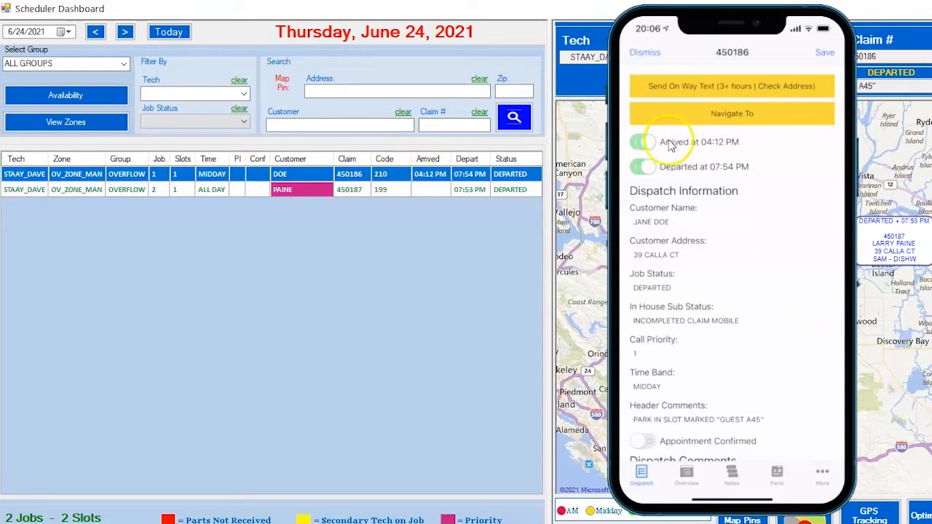
left_click(467, 190)
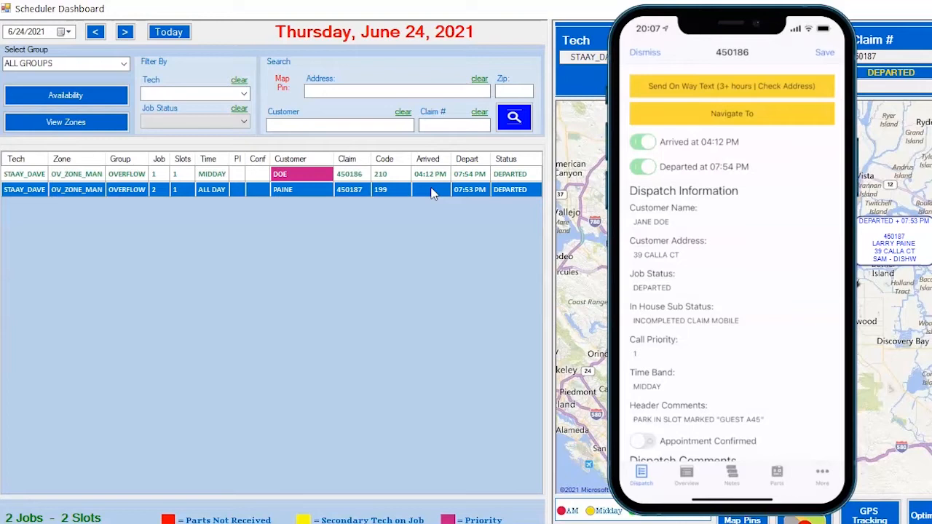
left_click(427, 227)
right_click(428, 195)
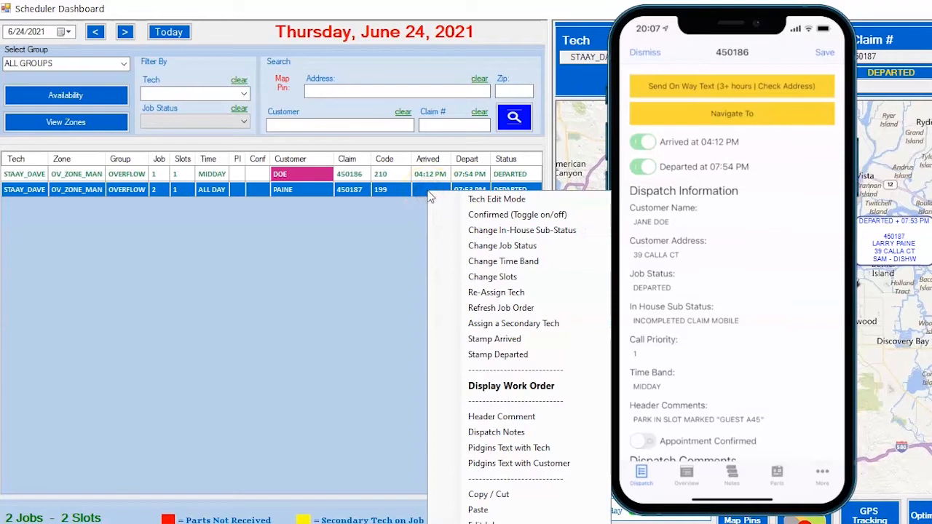
left_click(484, 341)
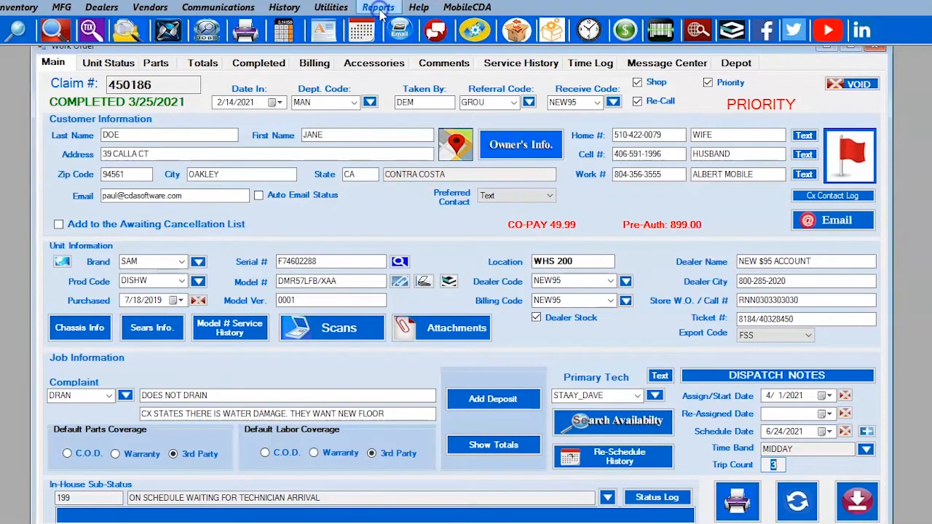
Open the Completed / Incomplete Jobs Report from the work order reports and locate its Trip Count column.
left_click(377, 9)
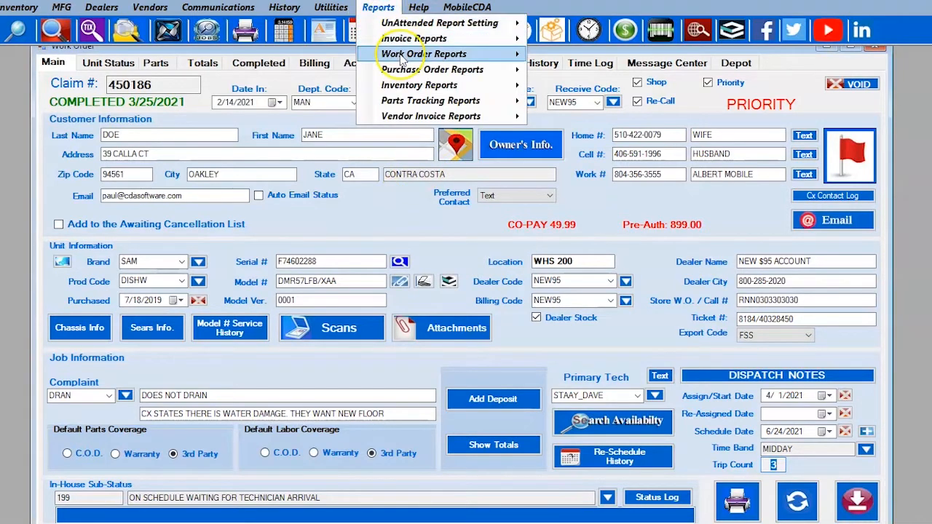
mouse_move(402, 58)
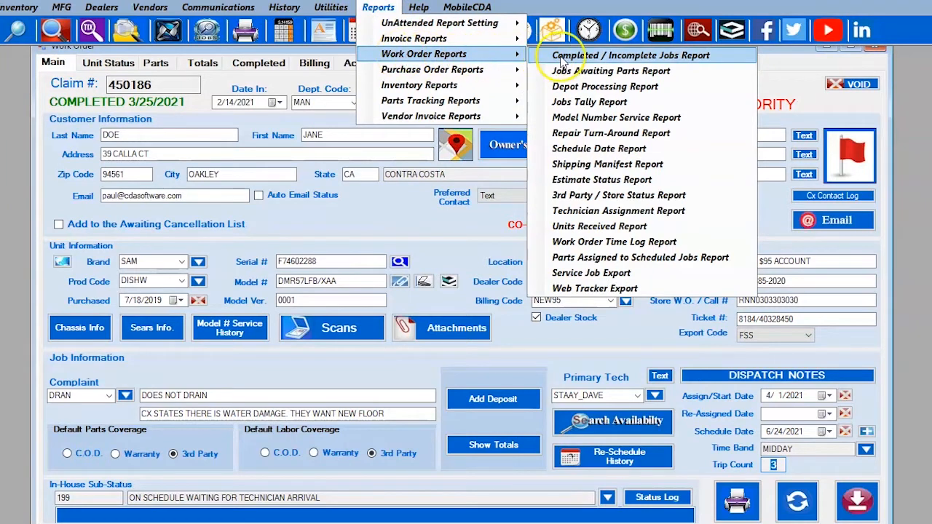
left_click(601, 58)
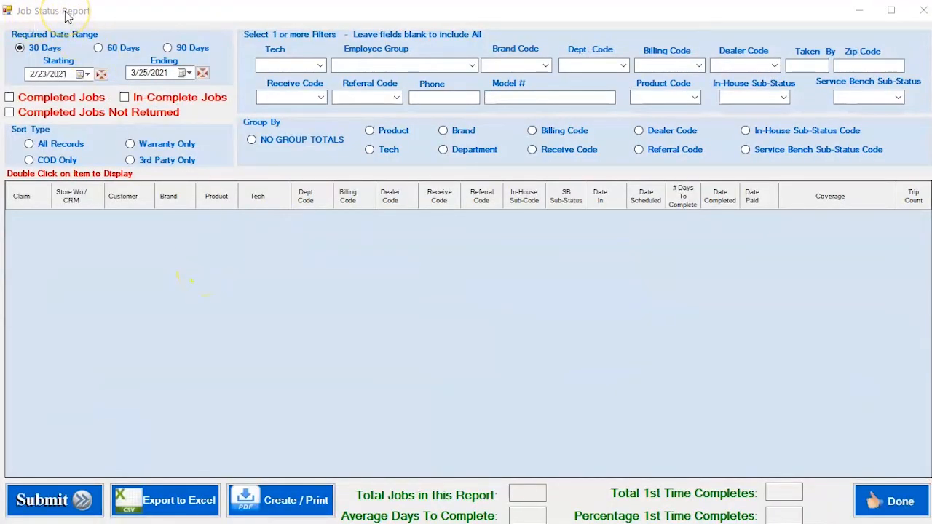
left_click(911, 199)
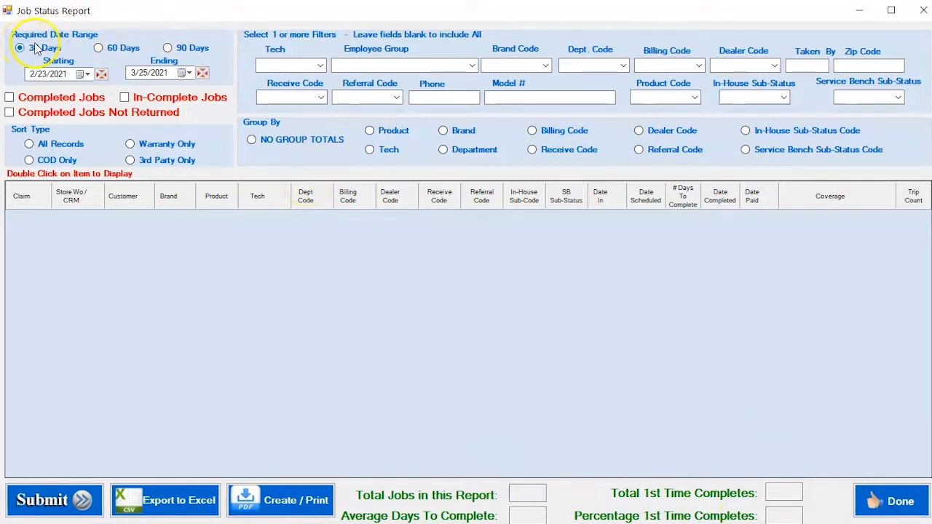
Set the report's date range to 30 days and change the starting date to 5/23/2021.
left_click(99, 49)
left_click(32, 49)
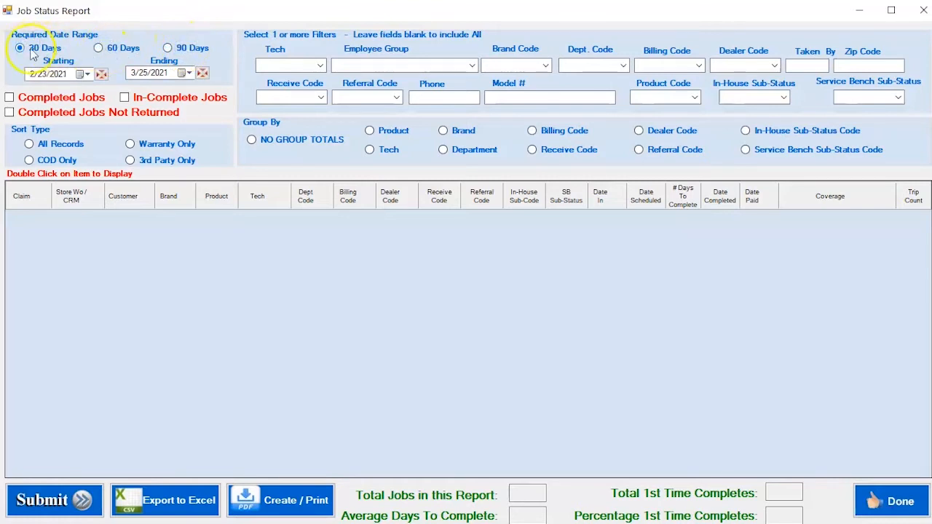
left_click(46, 76)
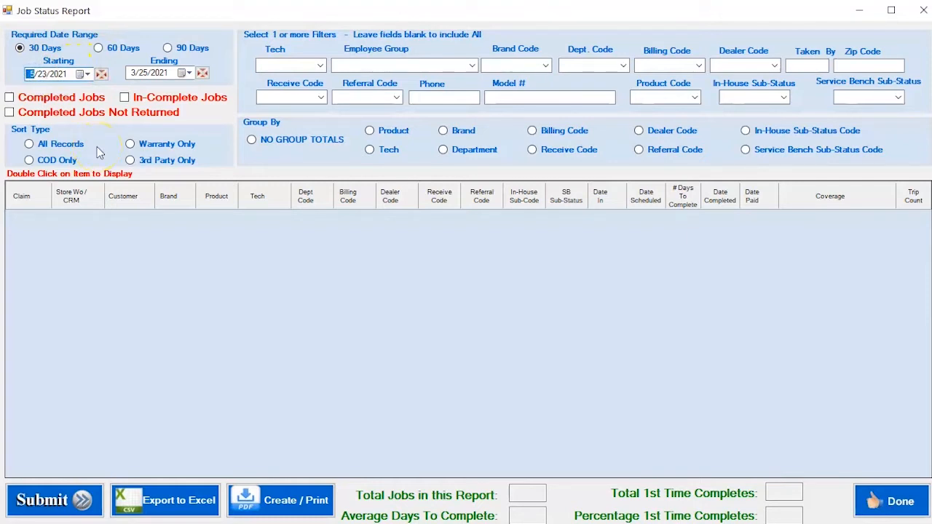
Try the Completed Jobs, Completed Jobs Not Returned and In-Complete Jobs options in turn.
left_click(30, 106)
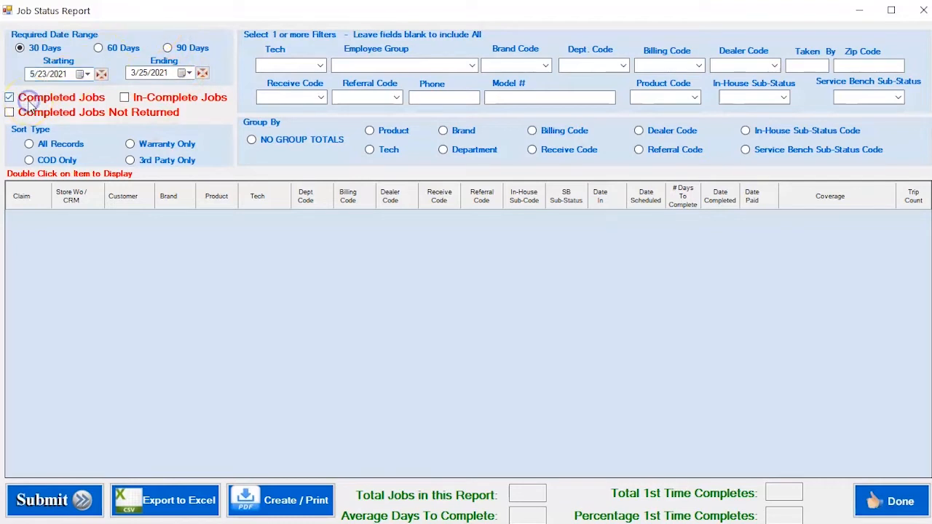
left_click(30, 116)
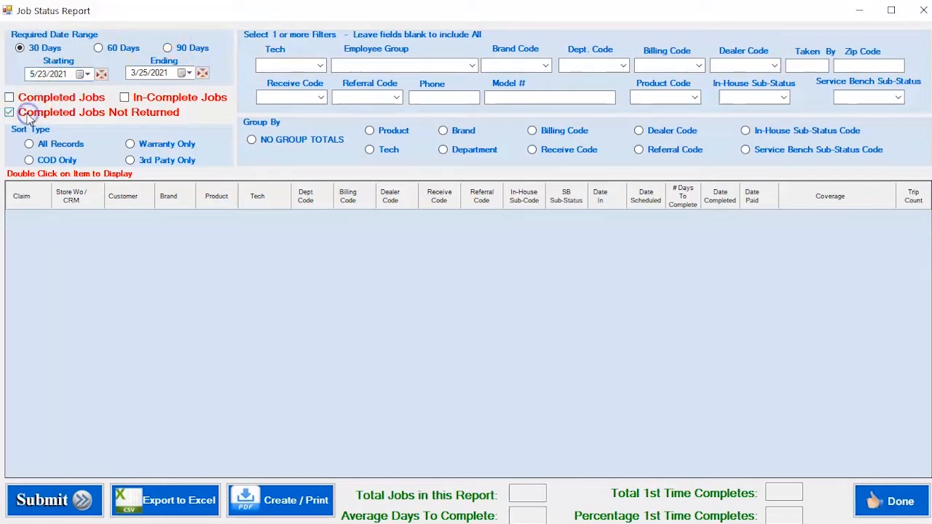
left_click(160, 100)
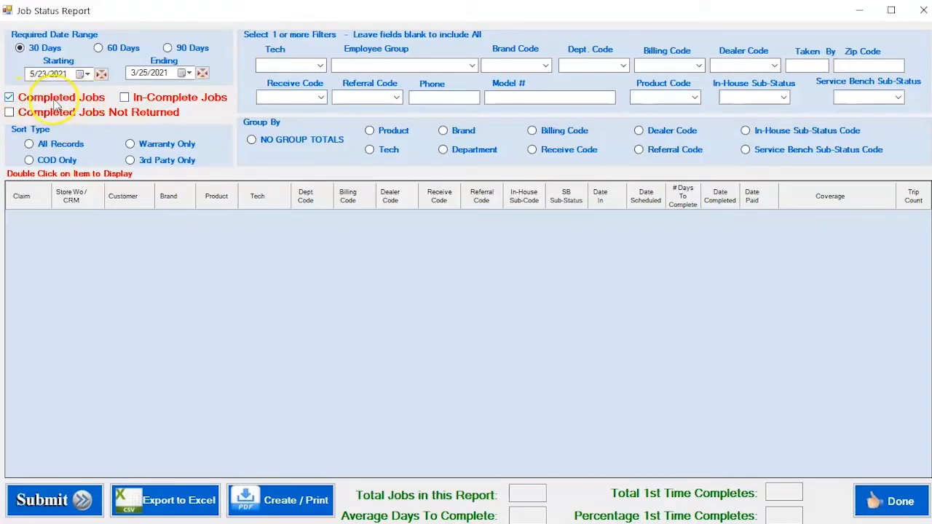
left_click(37, 102)
left_click(29, 112)
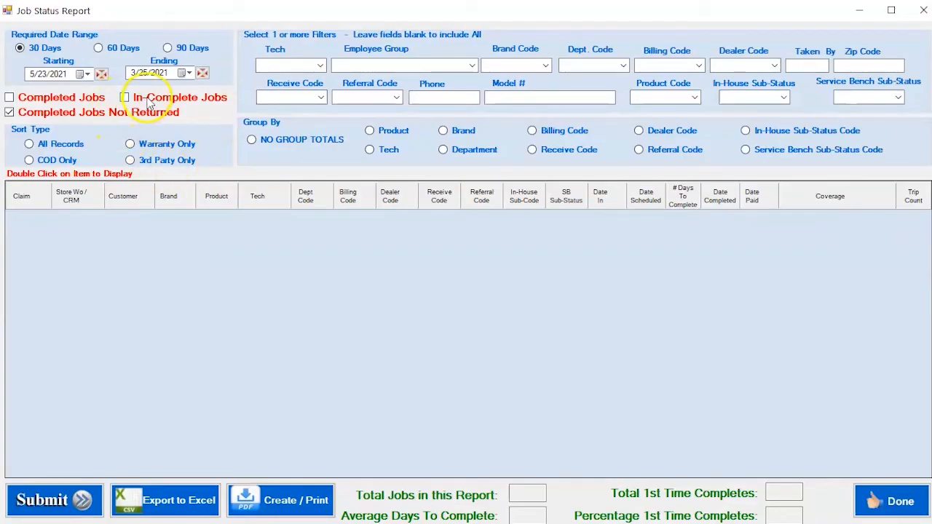
left_click(142, 99)
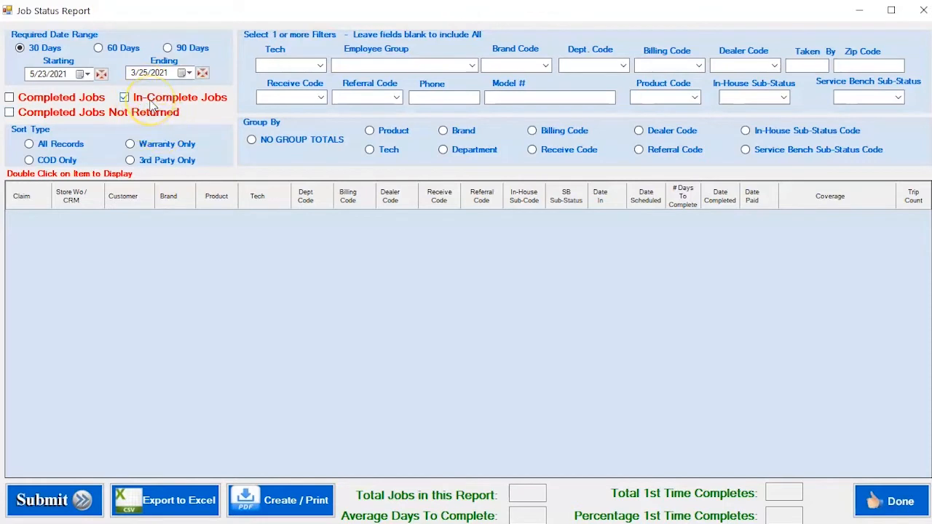
Limit the report to Completed Jobs and set the sort type to All Records.
left_click(62, 102)
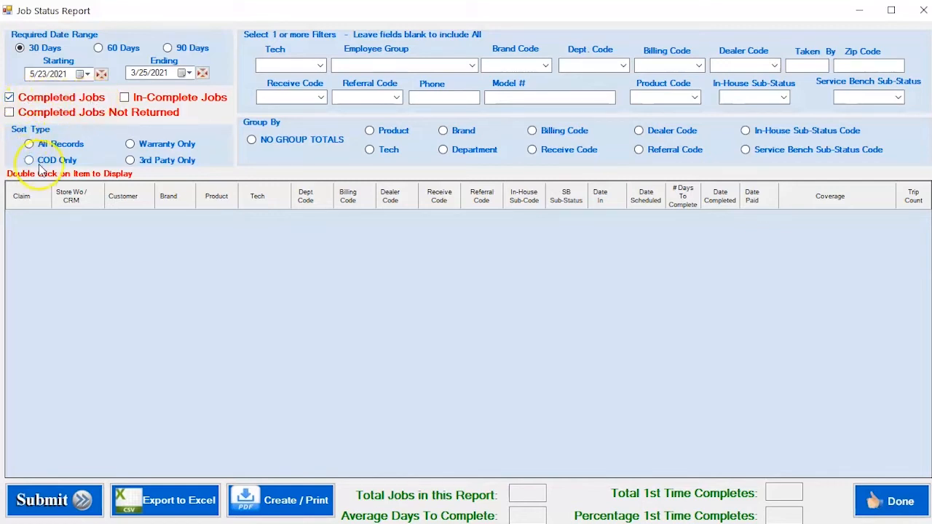
left_click(55, 142)
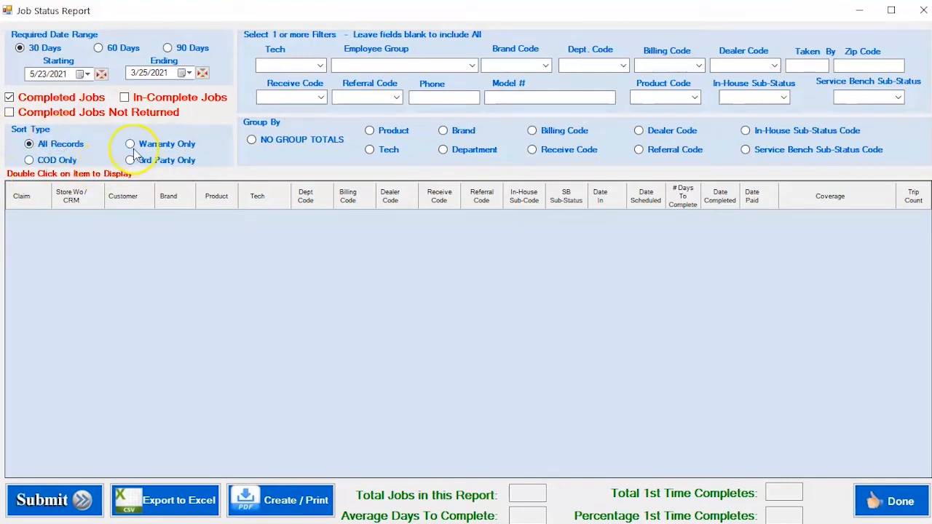
left_click(29, 146)
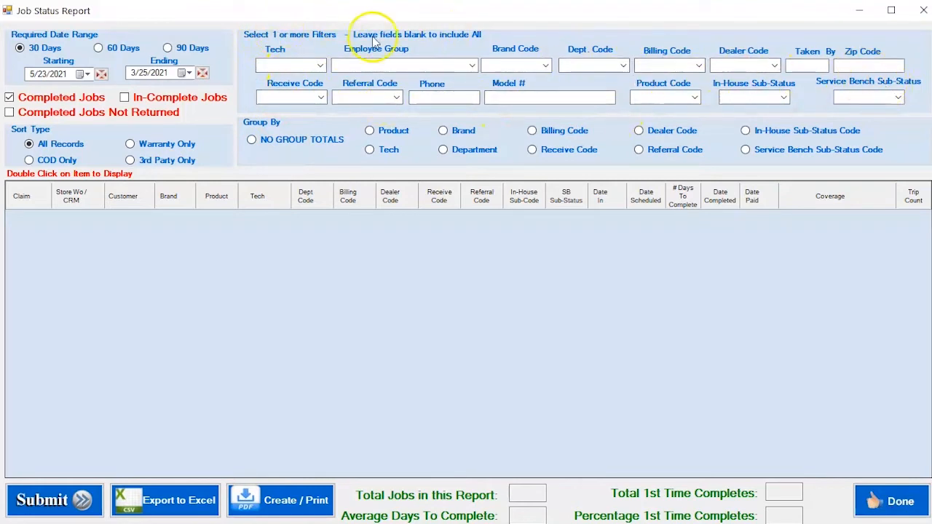
Review the choices offered by the Tech, Employee Group, Brand, Dept., Billing and Dealer Code filters without selecting any.
left_click(319, 66)
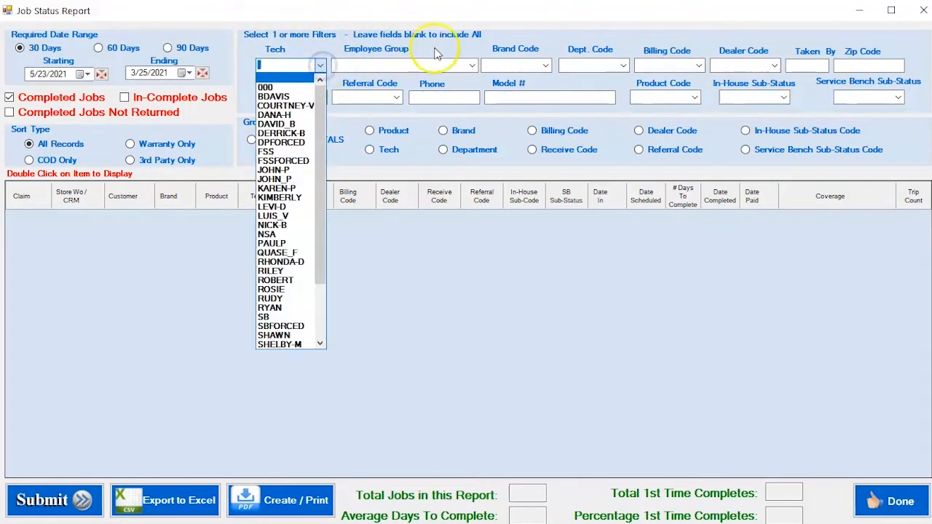
left_click(471, 66)
left_click(472, 65)
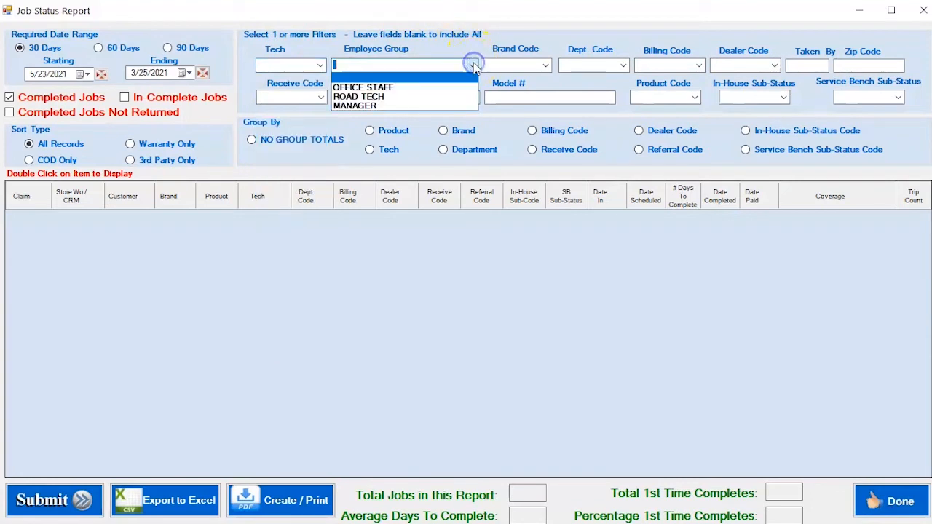
left_click(544, 65)
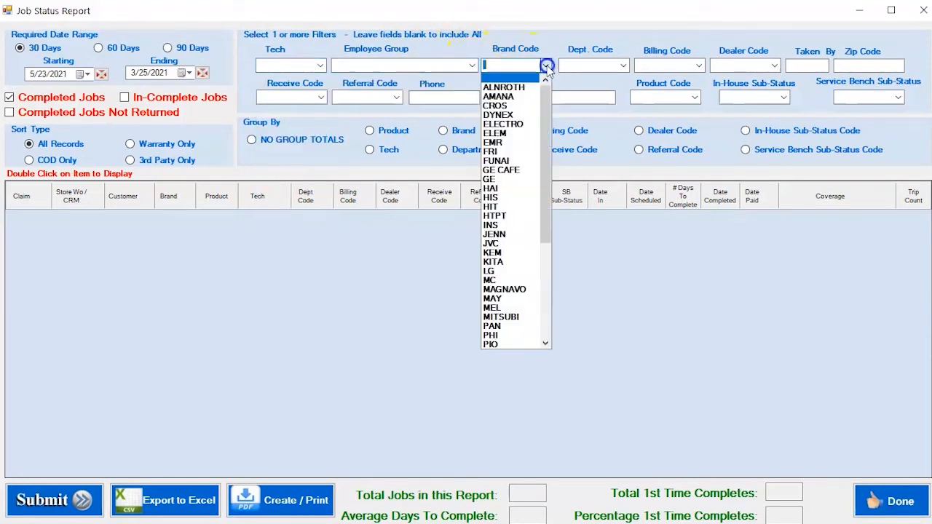
left_click(623, 66)
left_click(623, 65)
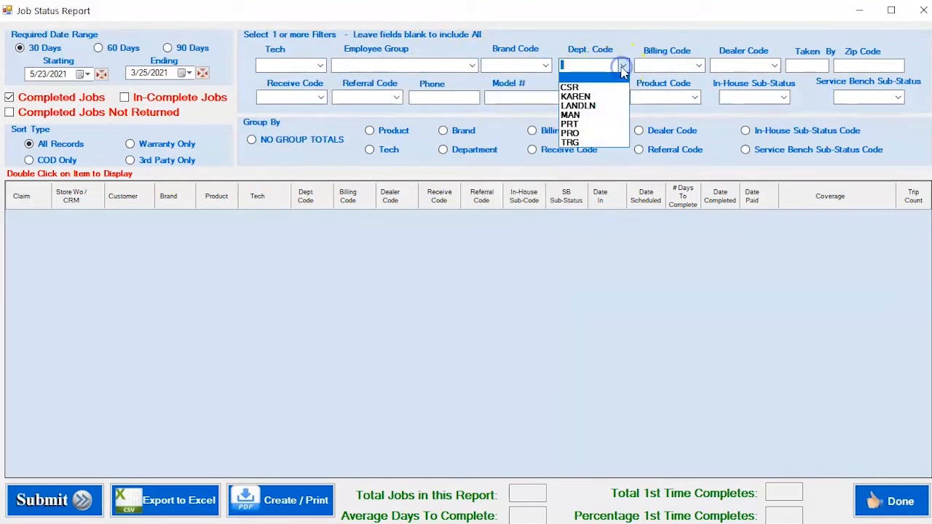
left_click(699, 66)
left_click(773, 67)
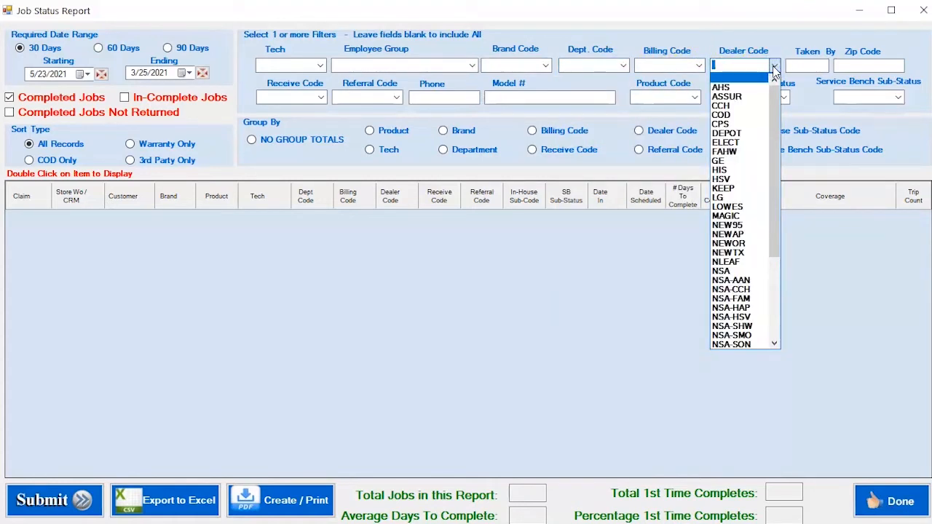
Try the Taken By filter with DEM and clear it again.
left_click(804, 66)
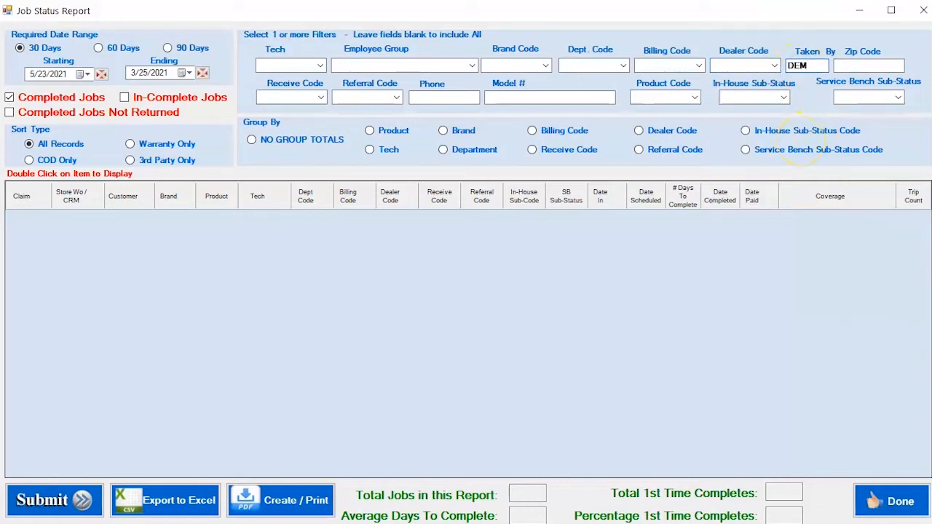
left_click(814, 67)
left_click(855, 68)
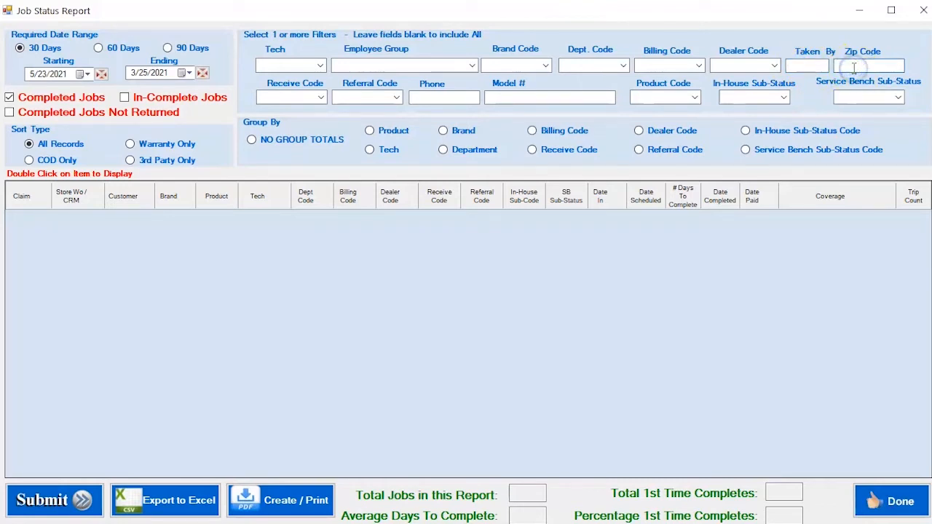
Review the Receive Code, Referral Code, Phone, Model #, Product Code, In-House Sub-Status and Service Bench Sub-Status filters, leaving them blank.
left_click(321, 98)
left_click(397, 98)
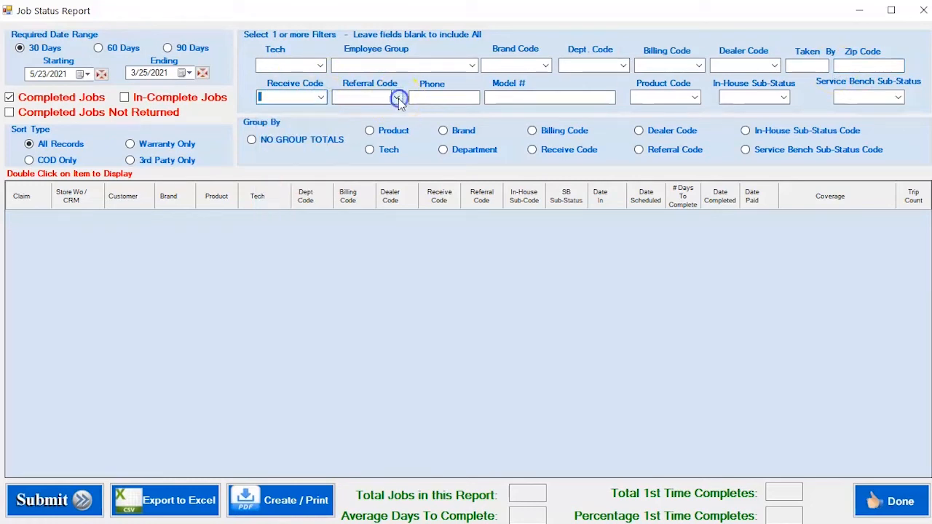
left_click(437, 98)
left_click(494, 97)
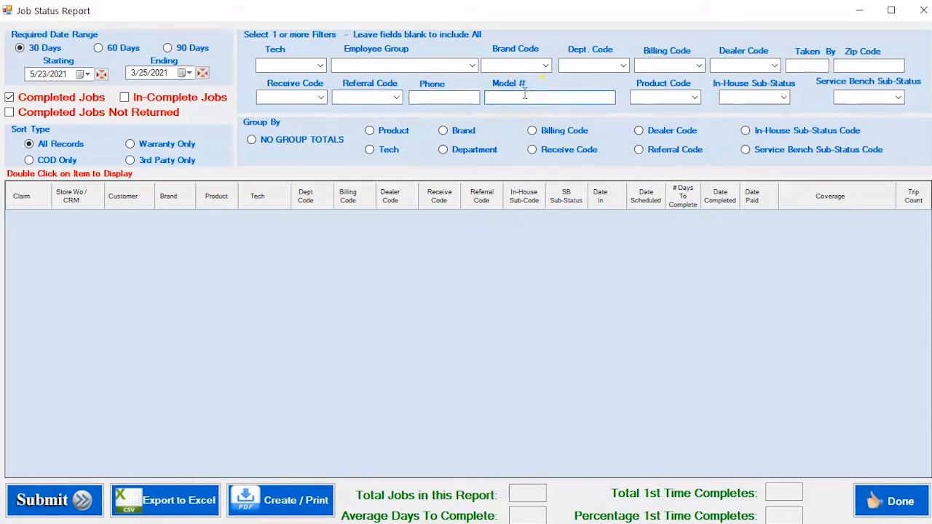
left_click(694, 98)
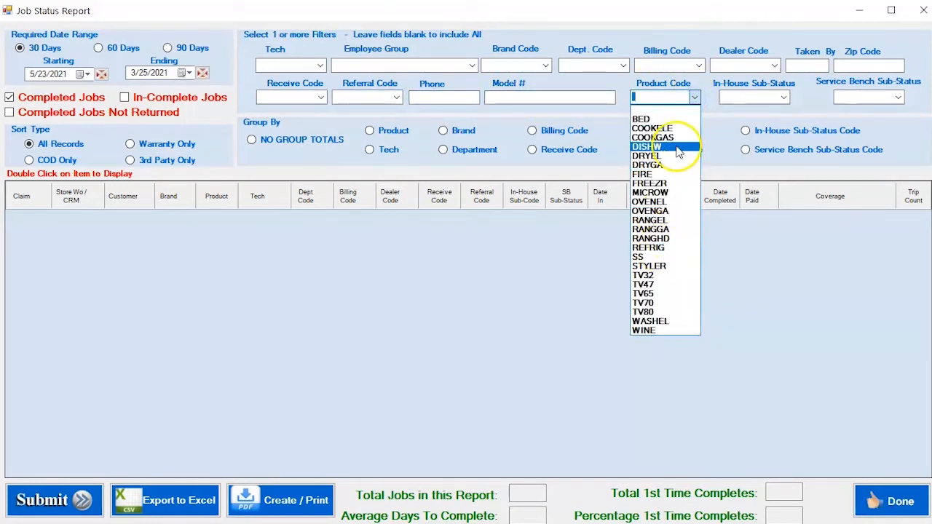
left_click(716, 131)
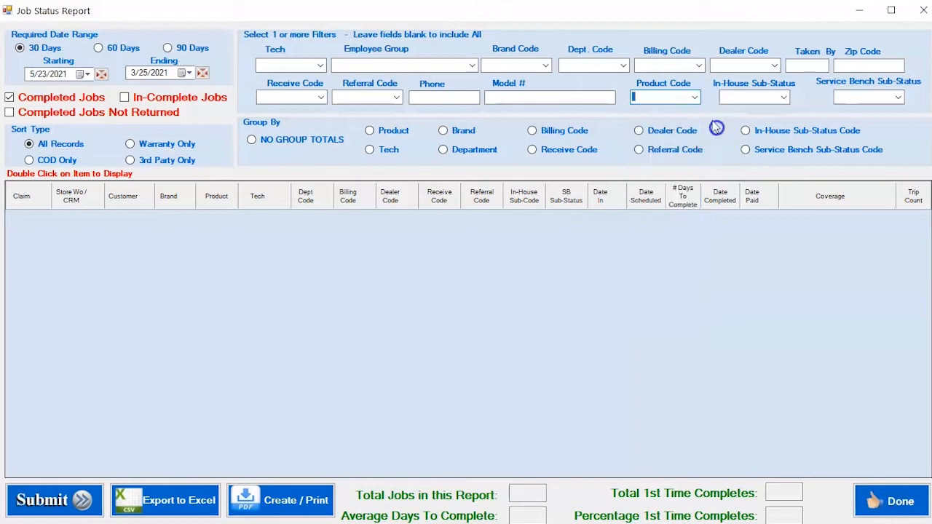
left_click(783, 97)
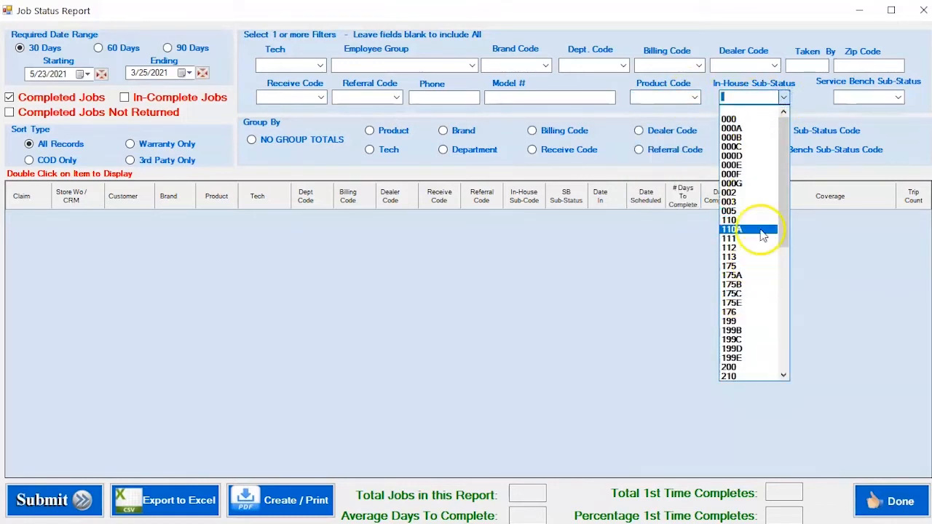
left_click(796, 100)
left_click(898, 97)
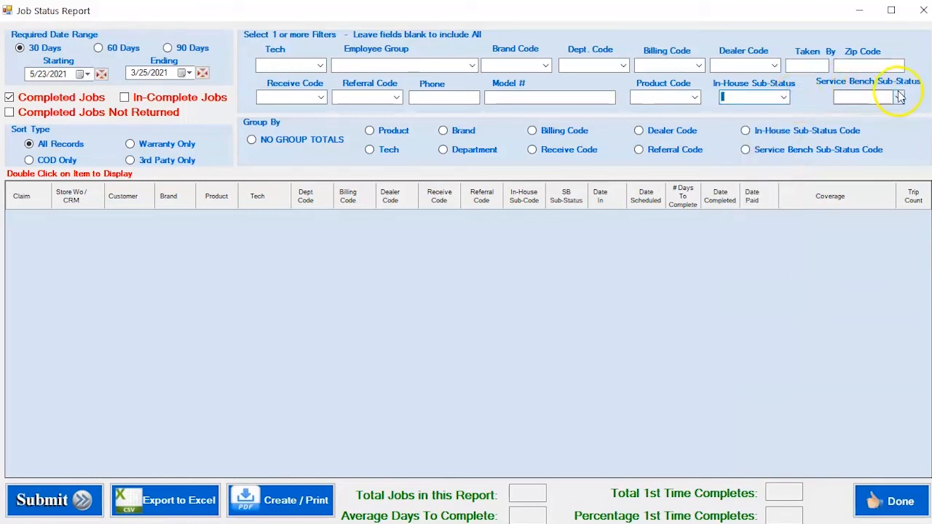
left_click_drag(894, 182, 898, 128)
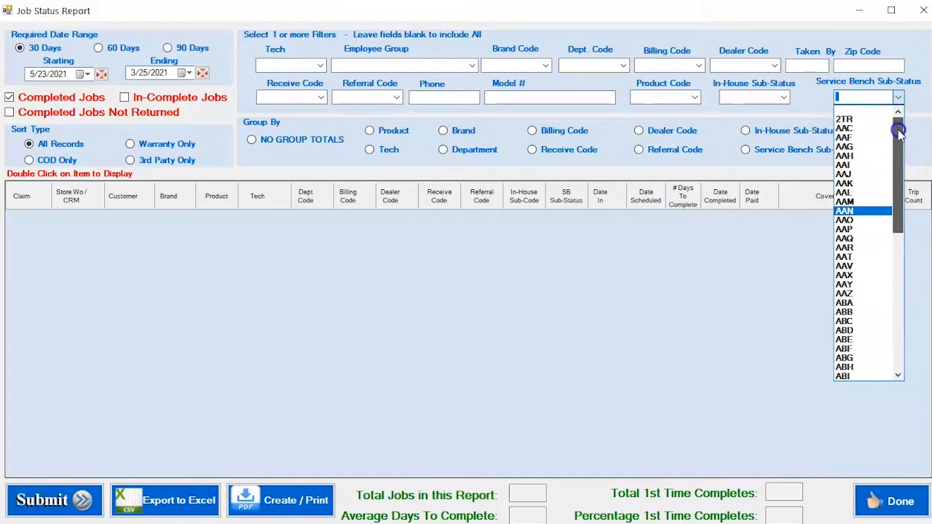
left_click(819, 95)
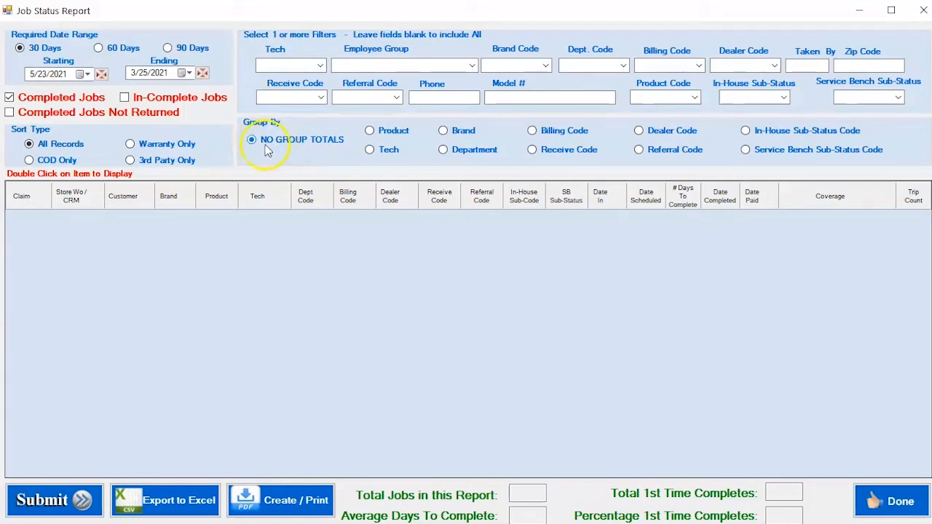
Try the Group By options Tech, Brand, Department, Billing, Receive, Dealer and Referral Code, In-House and Service Bench Sub-Status Code.
left_click(383, 150)
left_click(462, 133)
left_click(464, 150)
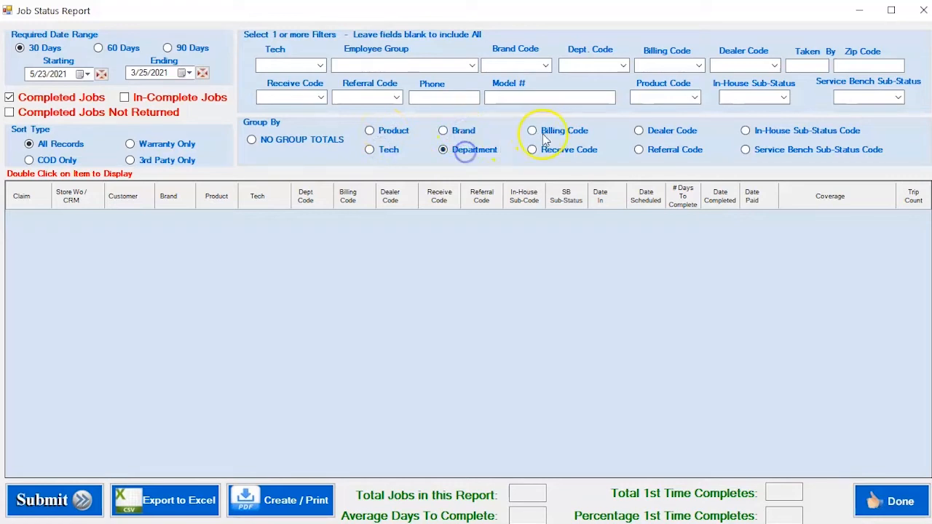
left_click(552, 134)
left_click(560, 151)
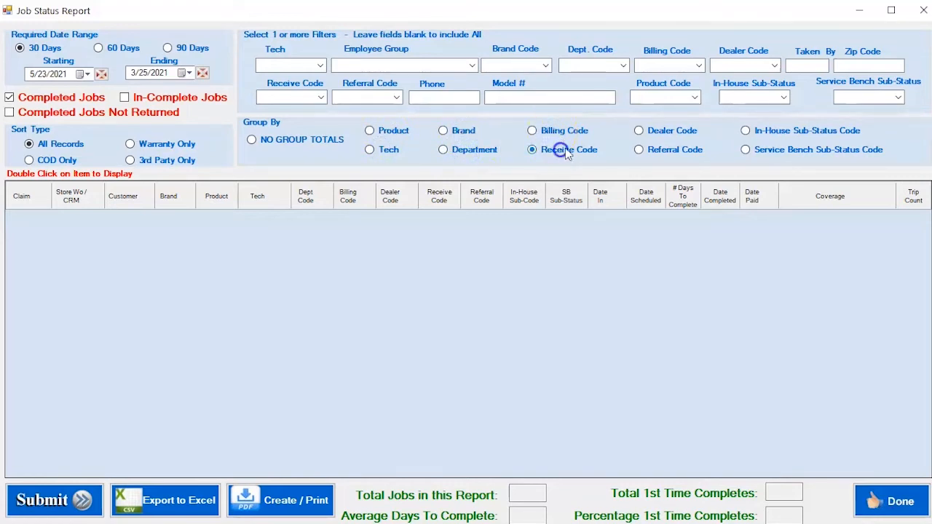
left_click(648, 133)
left_click(654, 150)
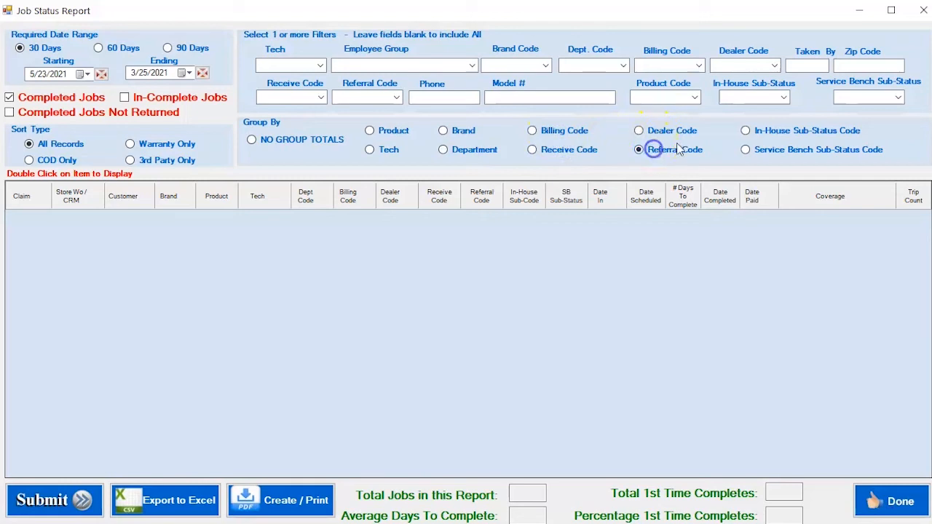
left_click(757, 134)
left_click(757, 151)
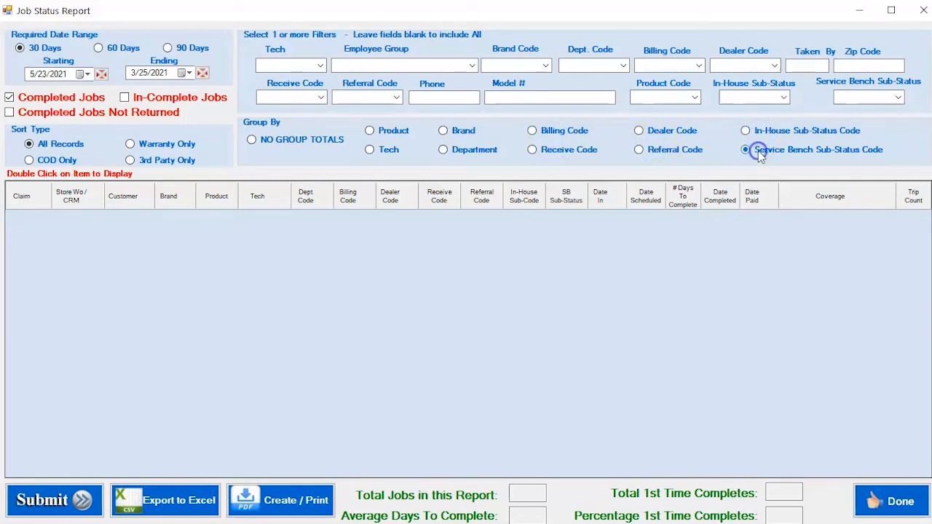
Set the grouping to NO GROUP TOTALS and run the report for a 90-day date range.
left_click(264, 145)
left_click(195, 48)
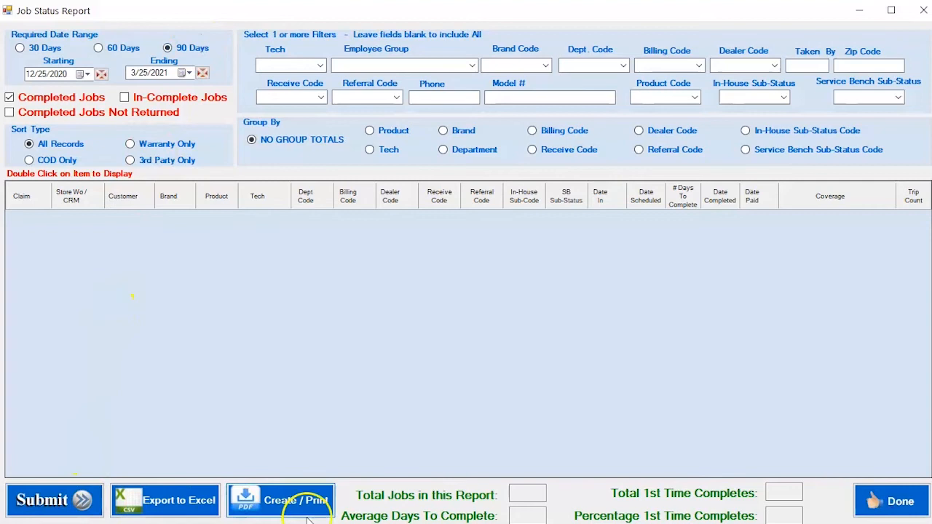
left_click(82, 500)
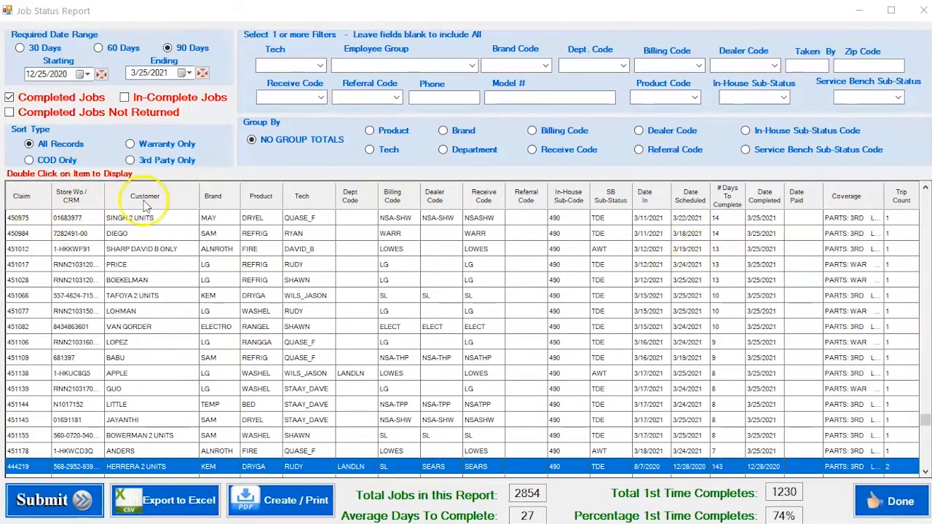
Sort the report results by claim number, starting from the lowest claim.
mouse_move(924, 421)
left_mouse_down()
mouse_move(924, 345)
mouse_move(926, 422)
left_mouse_up()
left_click(27, 197)
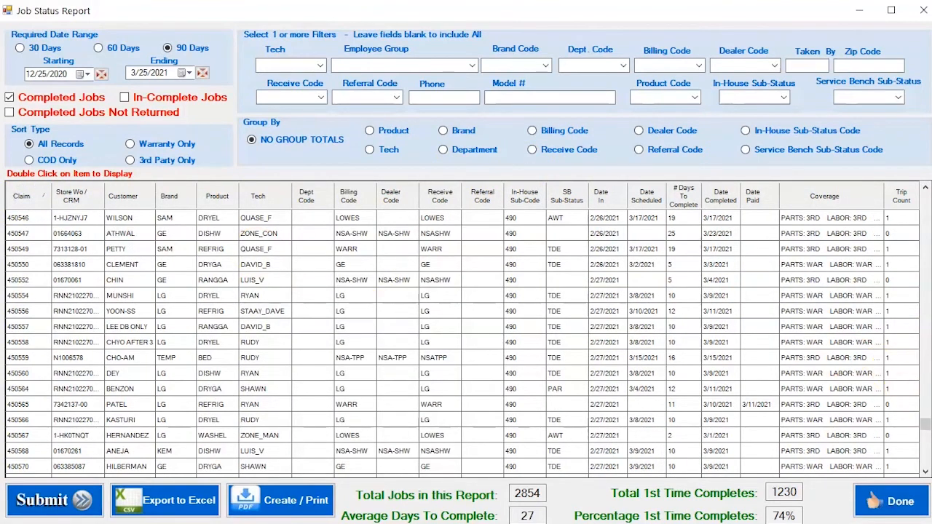
left_click_drag(915, 320, 921, 182)
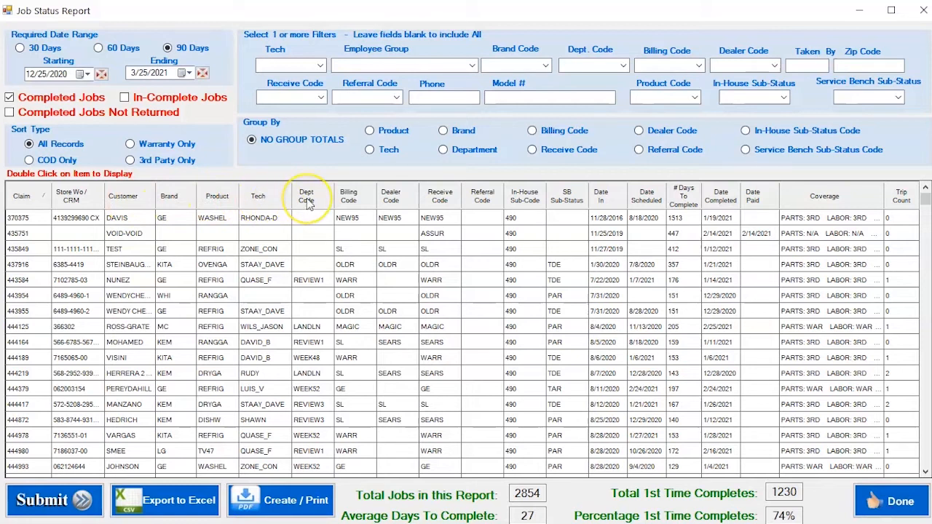
Review the result columns from Billing Code and Receive Code across to Trip Count for the listed jobs.
left_click(350, 208)
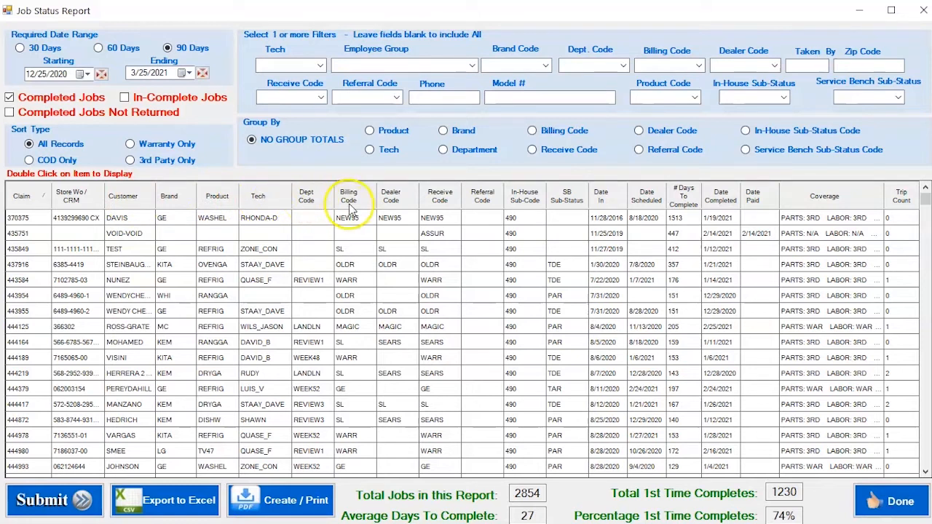
left_click(441, 208)
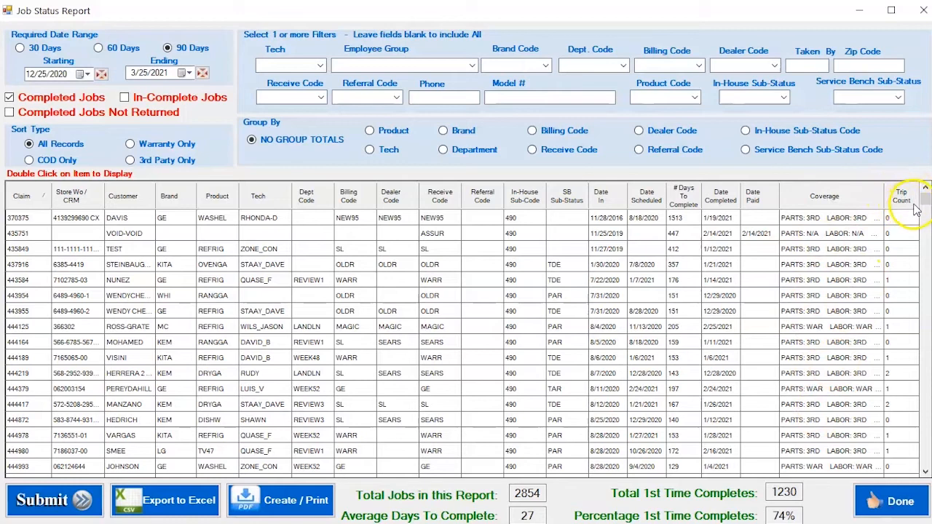
left_click_drag(924, 195, 925, 244)
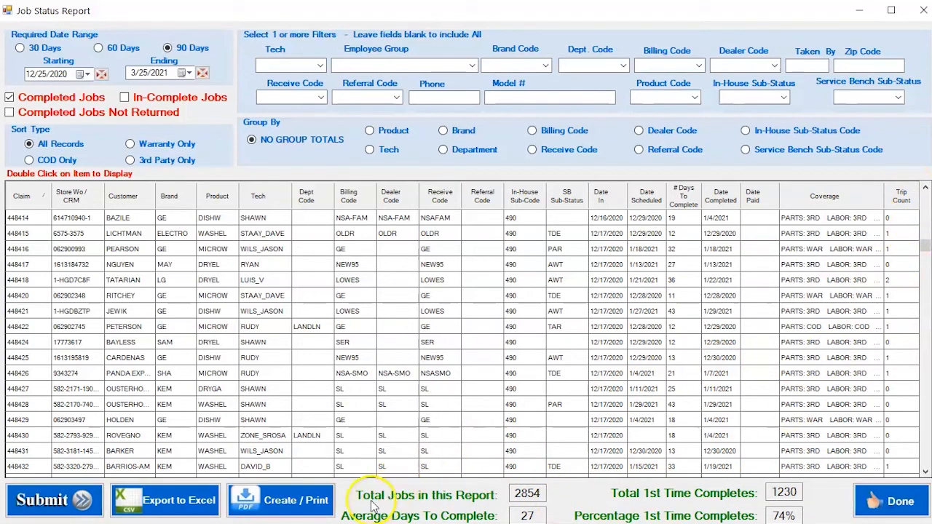
Examine the report's total jobs, average days to complete, total first-time completes and first-time complete percentage.
left_click_drag(507, 497, 553, 502)
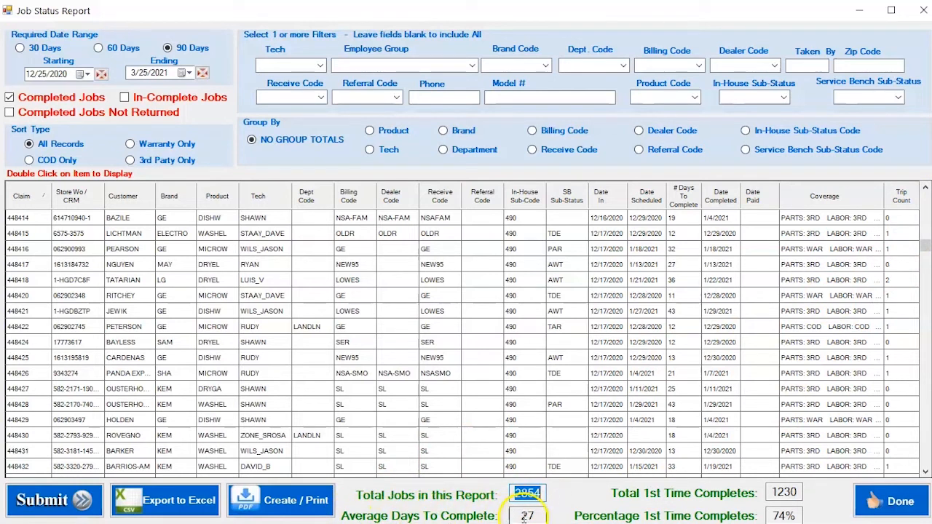
left_click_drag(513, 516, 546, 518)
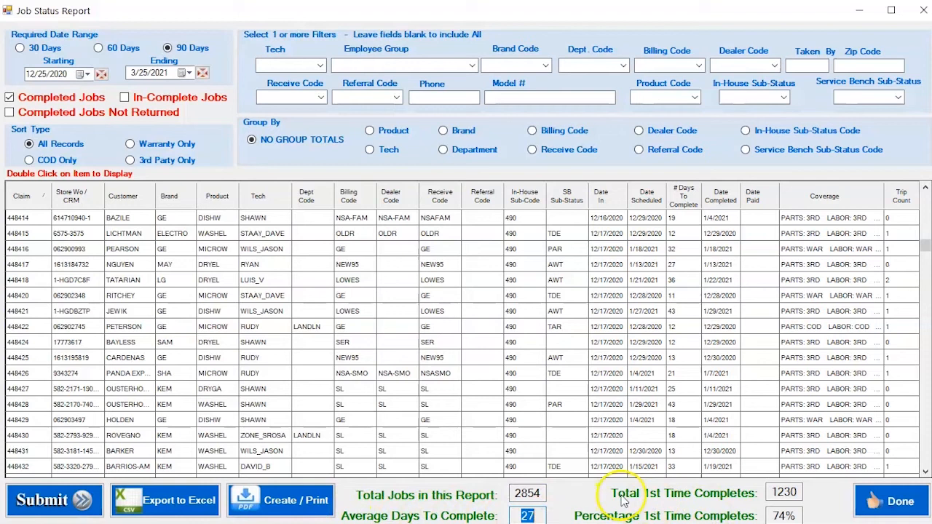
left_click_drag(770, 492, 802, 494)
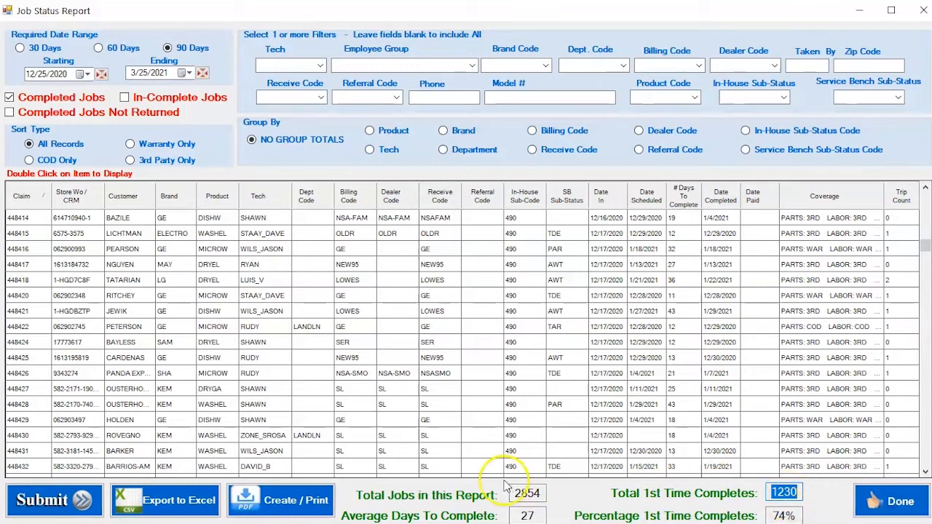
left_click(770, 516)
left_click_drag(769, 515, 803, 516)
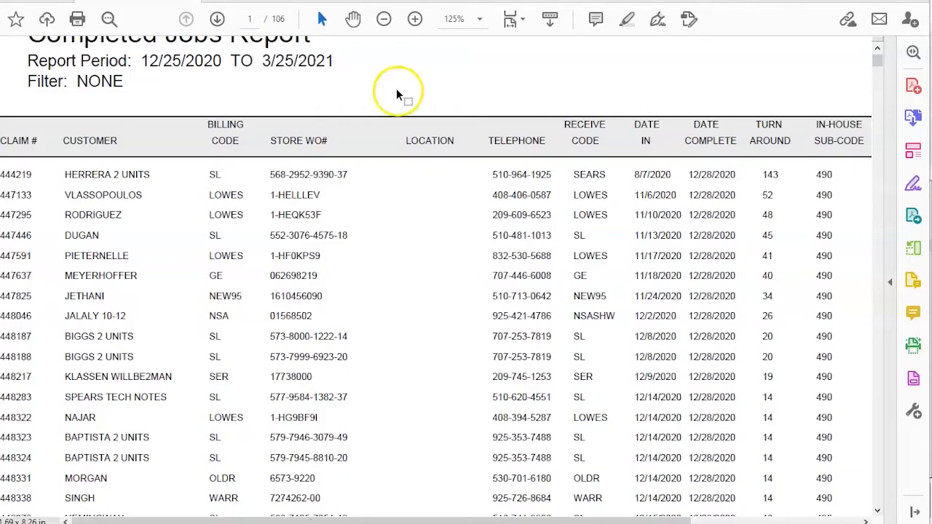
Look through the first pages of the Completed Jobs Report PDF.
scroll(409, 372, "down", 15)
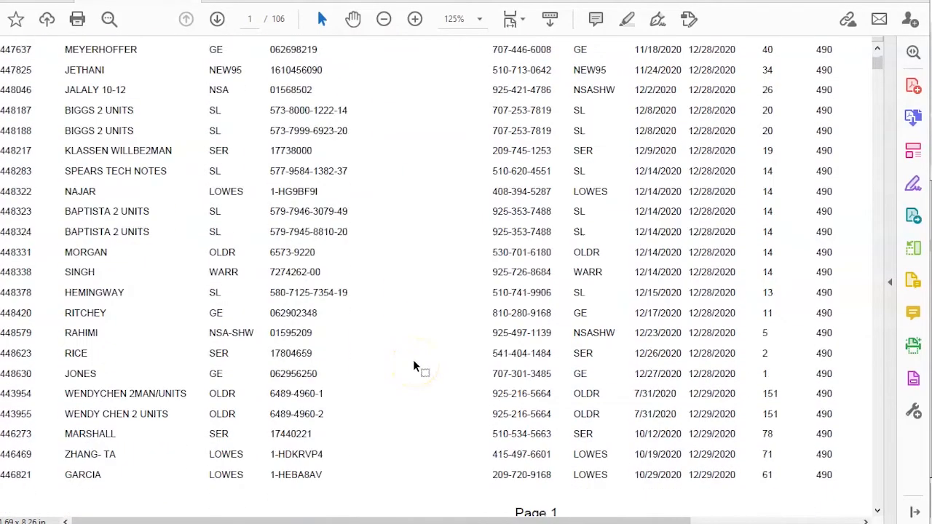
scroll(416, 364, "down", 15)
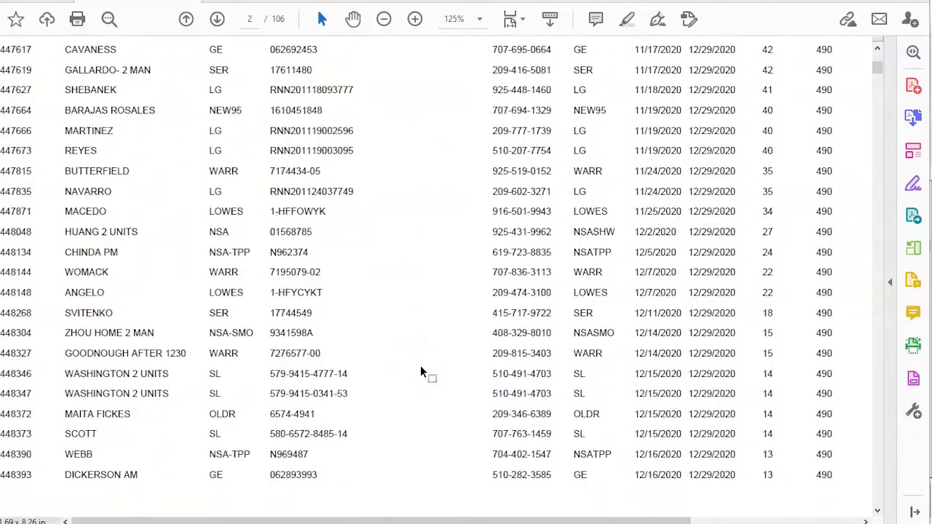
scroll(420, 372, "down", 15)
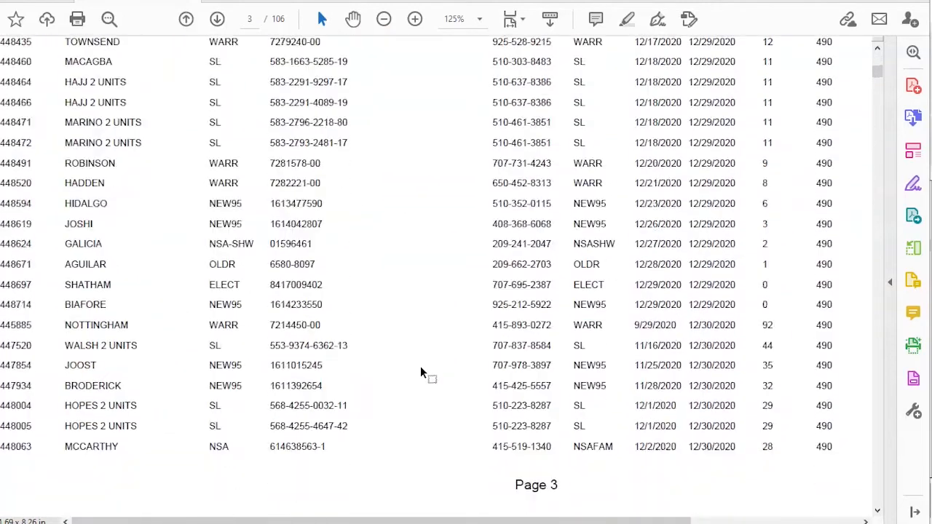
scroll(420, 367, "down", 2)
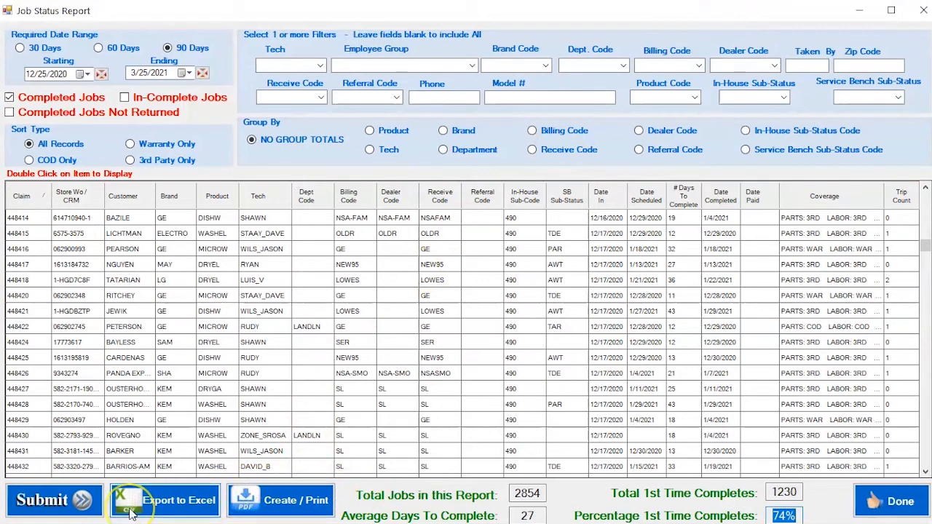
Export the completed jobs report to Excel and look through its columns, including Billing Code and Call Count.
left_click(152, 509)
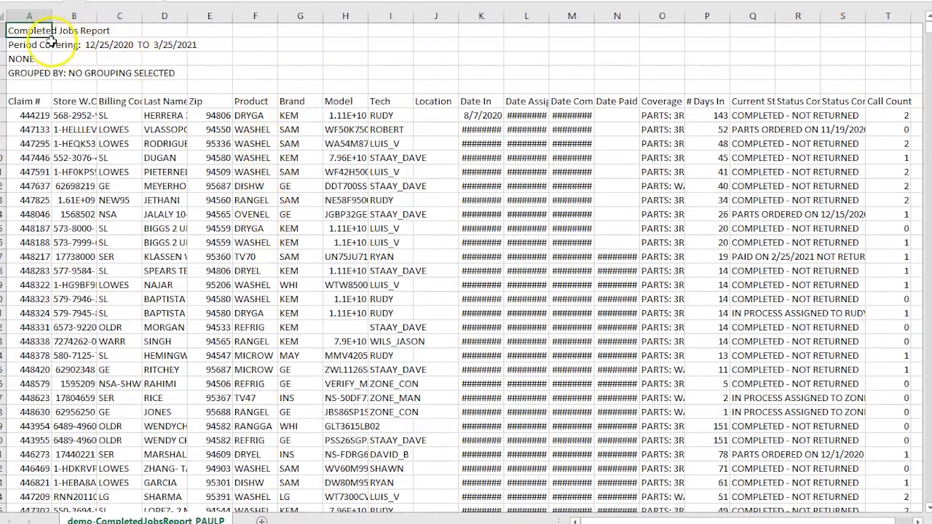
left_click(105, 73)
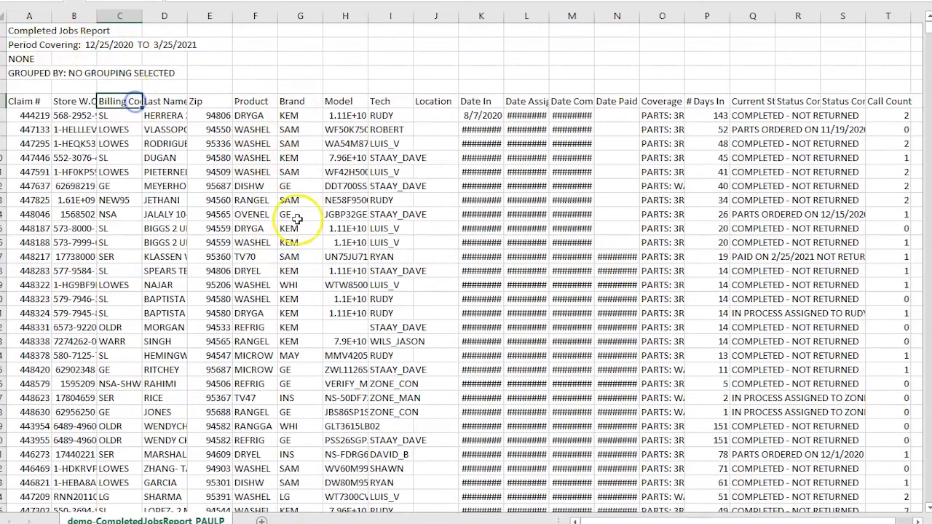
scroll(305, 241, "down", 20)
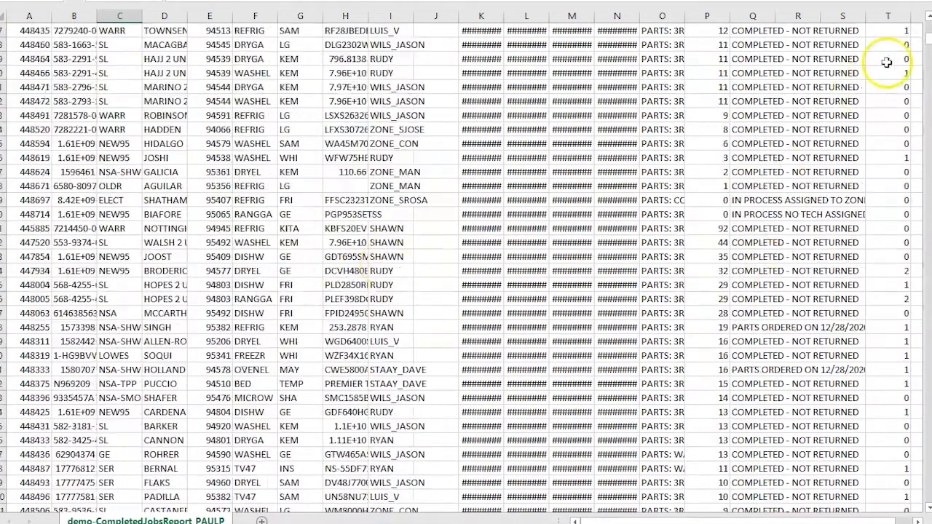
scroll(876, 302, "up", 10)
scroll(876, 301, "up", 10)
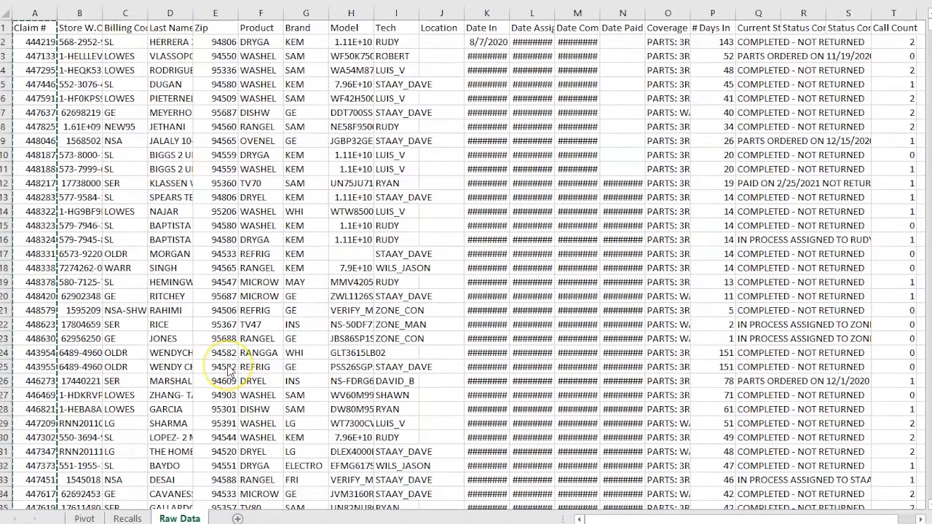
Review the claim data on the Raw Data sheet and the recall marks on the Recalls sheet.
left_click(170, 282)
left_click(40, 37)
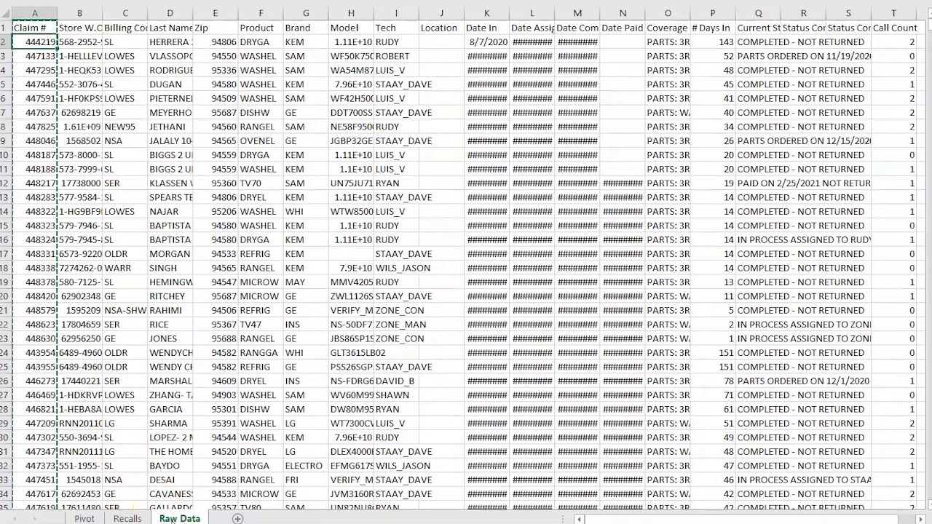
left_click(127, 517)
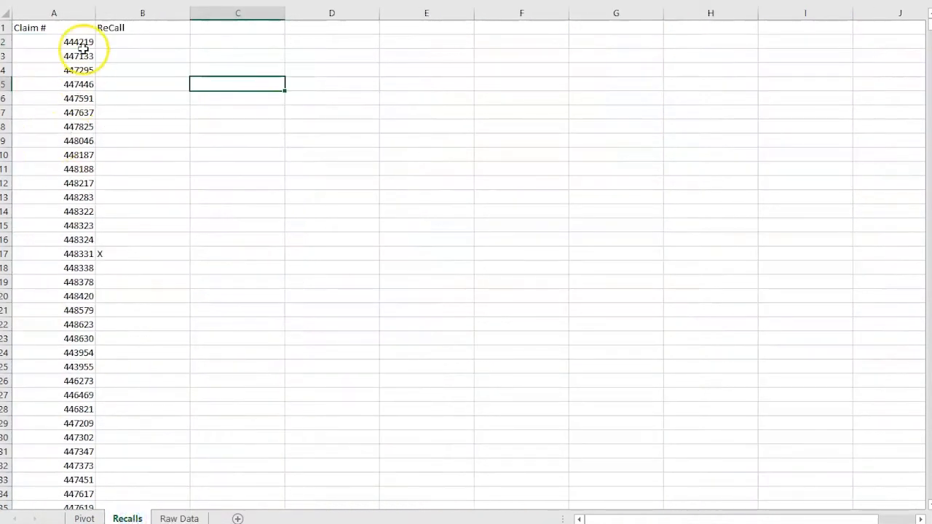
Examine the number of trips made by each technician in March 2021 on the Pivot sheet.
left_click(83, 517)
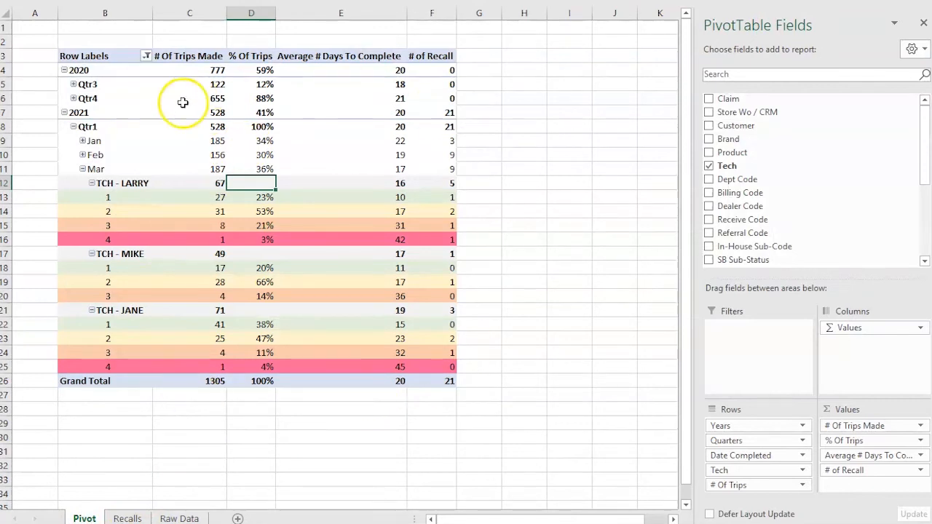
left_click(587, 200)
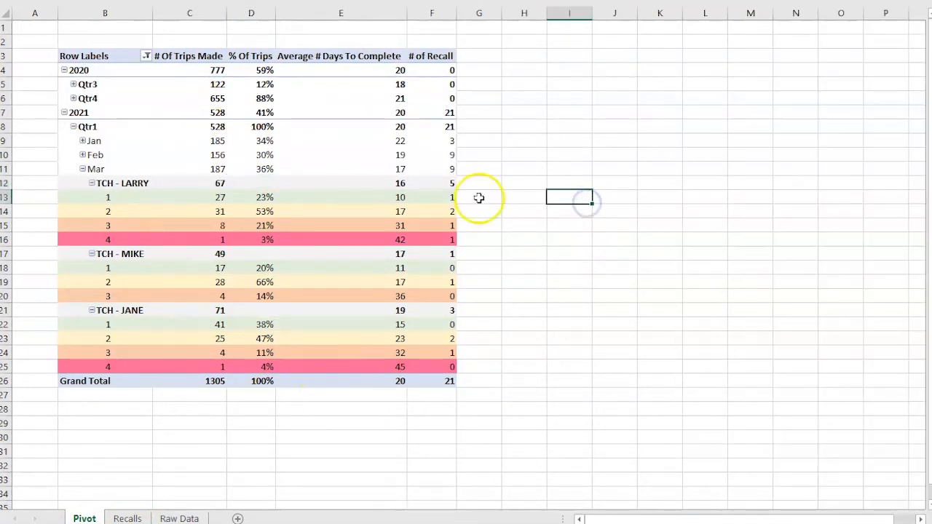
left_click(345, 222)
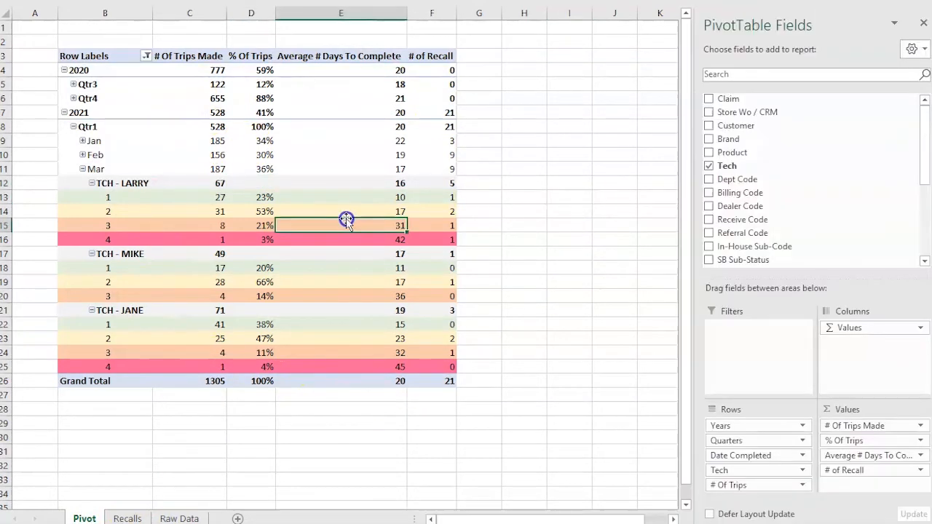
left_click(106, 198)
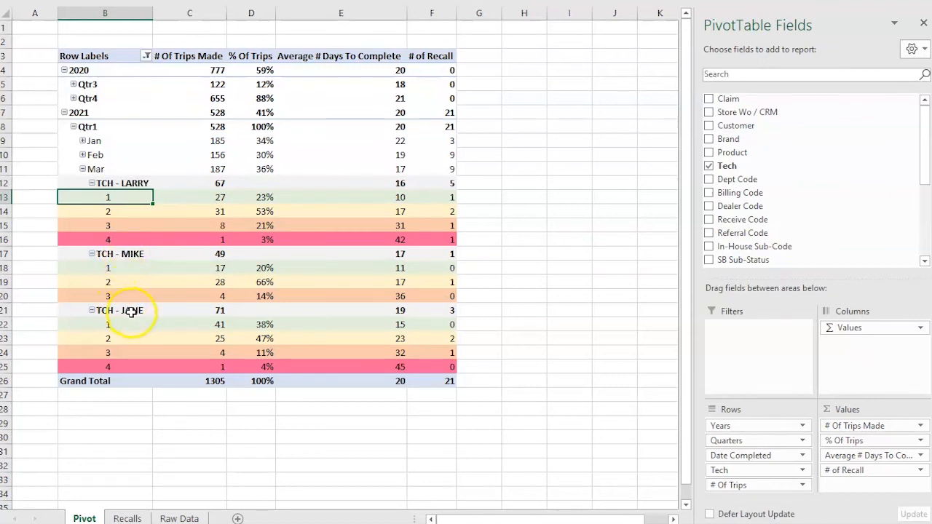
left_click(222, 183)
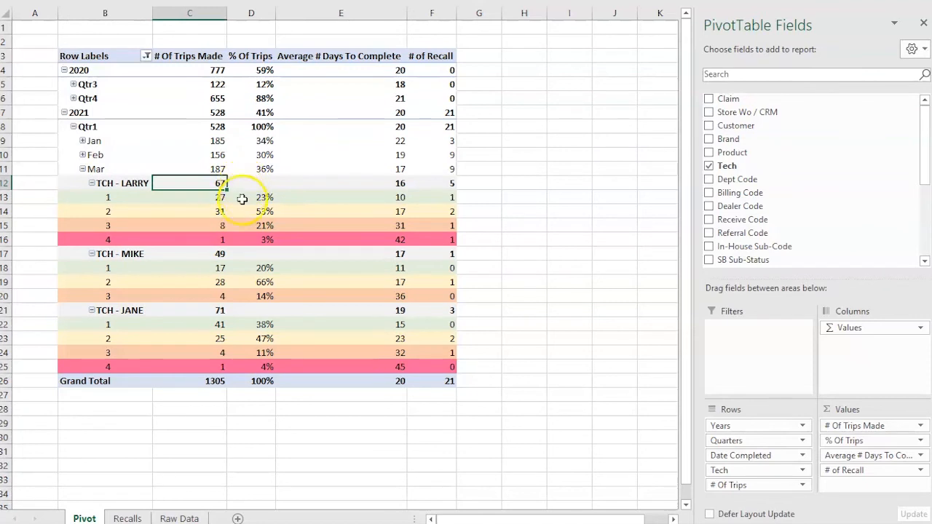
left_click(226, 254)
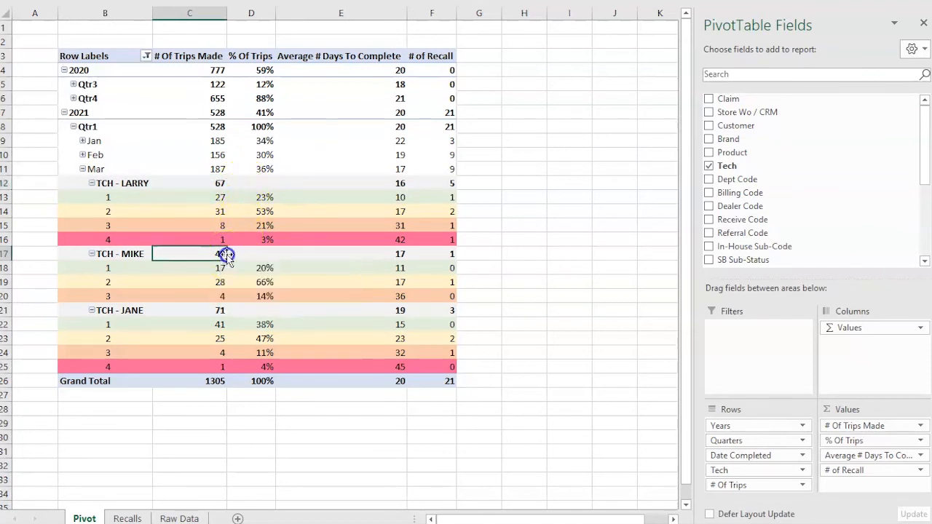
left_click(222, 309)
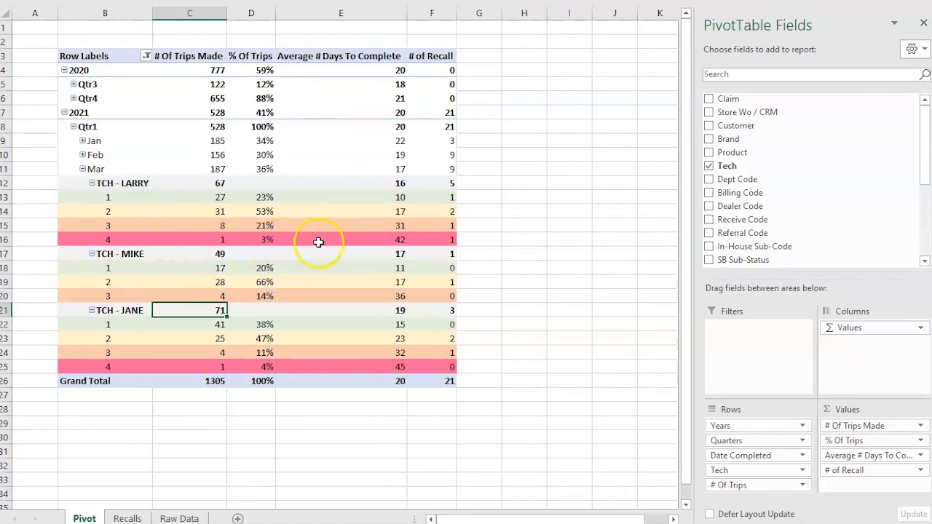
Examine the Average # Days To Complete column for the first technician's one-trip and two-trip jobs.
left_click(335, 59)
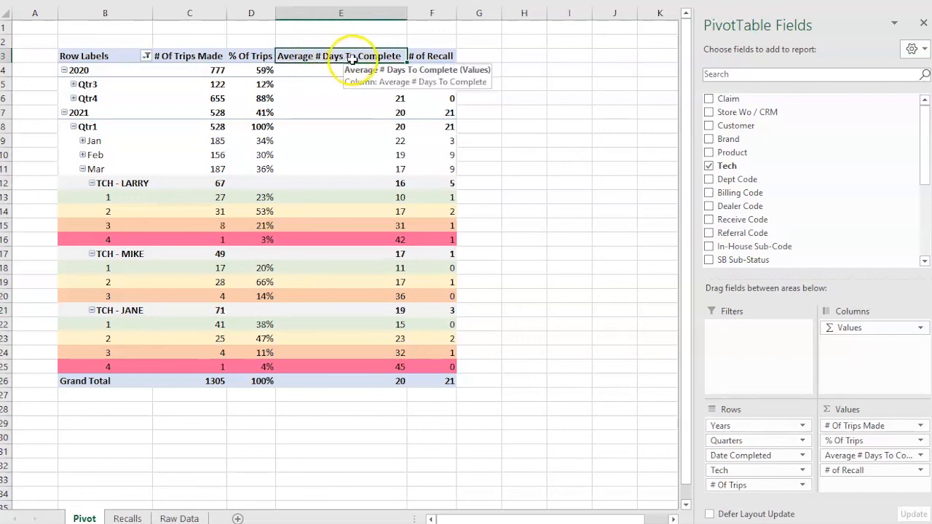
left_click(331, 195)
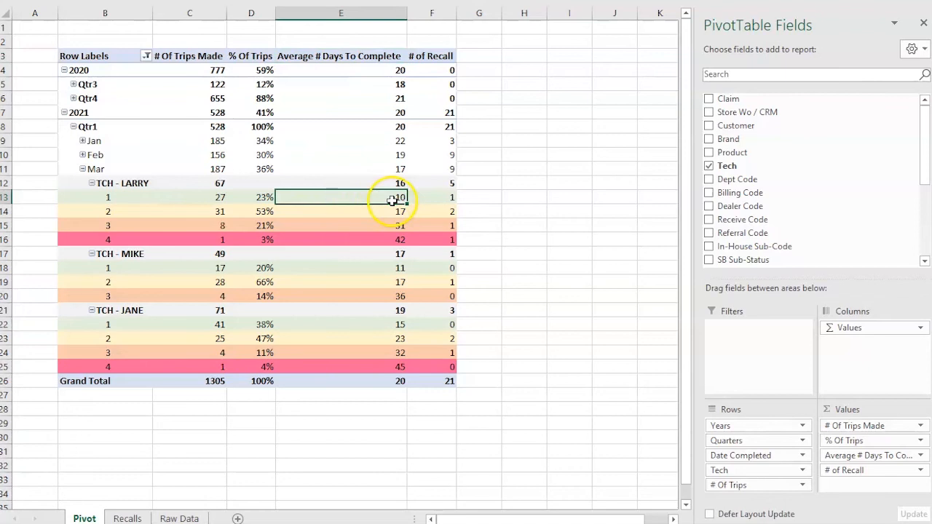
left_click(395, 213)
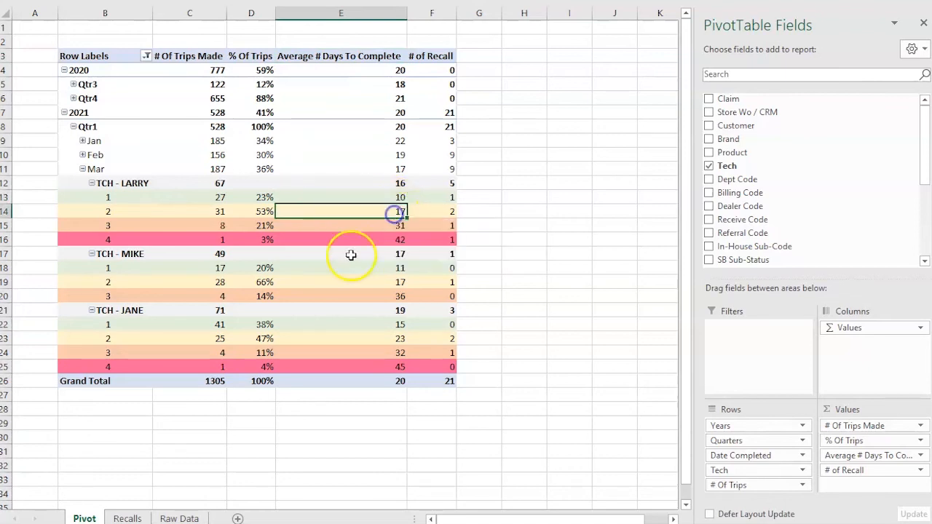
Examine the first technician's average days to complete for three-trip and four-trip jobs in March 2021, plus the recalls for each trip count.
left_click(362, 227)
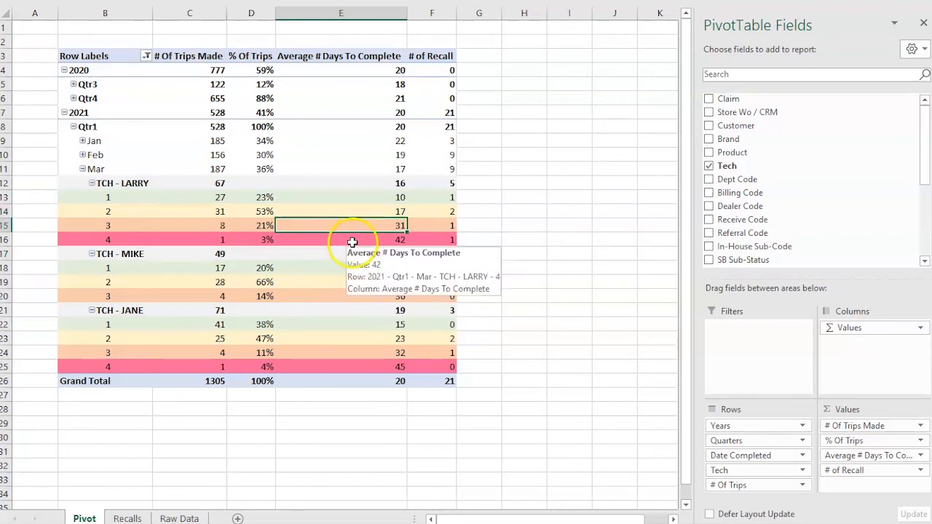
left_click(352, 239)
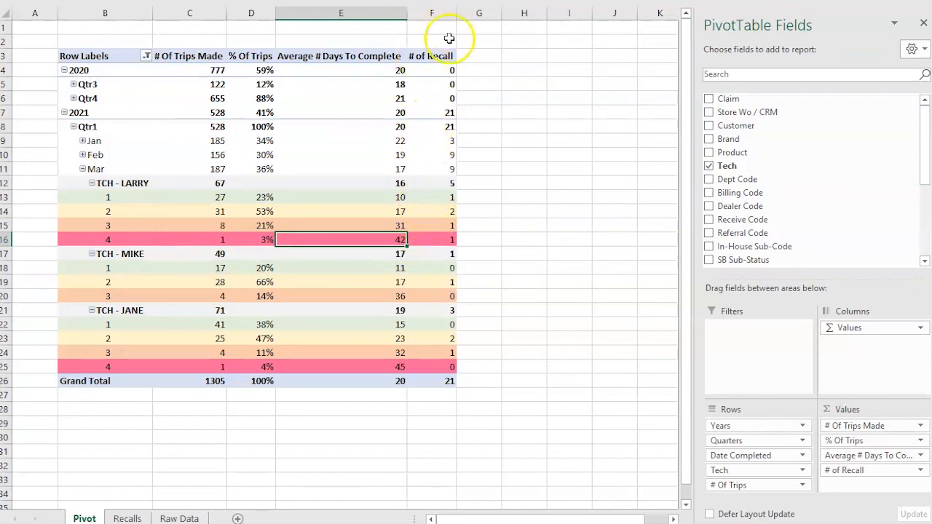
left_click(424, 195)
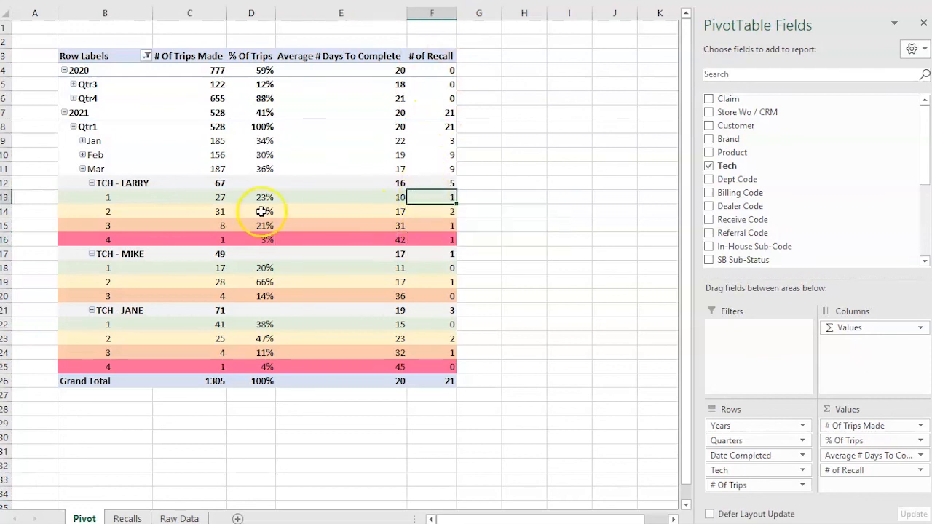
left_click(428, 213)
left_click(427, 227)
left_click(431, 241)
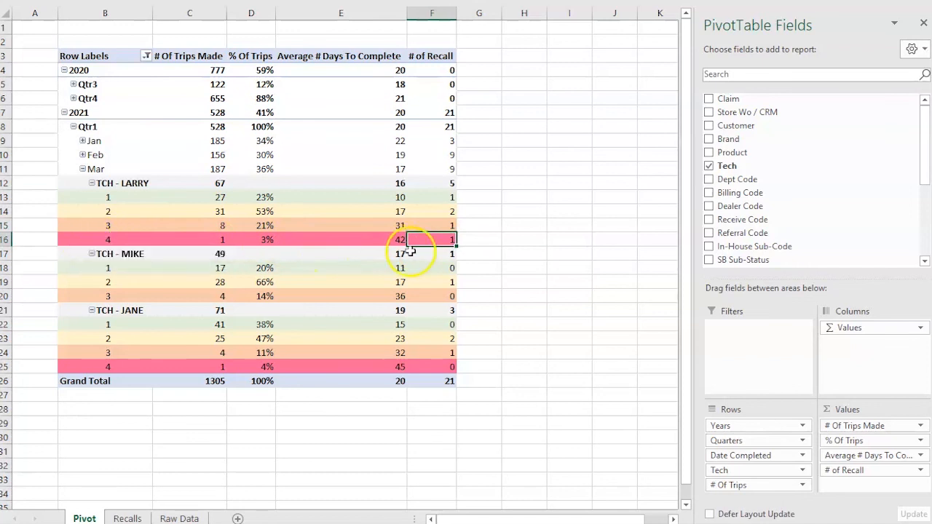
Examine the second technician's March 2021 total trips made and the average days to complete for one-trip and two-trip jobs.
left_click(214, 253)
left_click(284, 267)
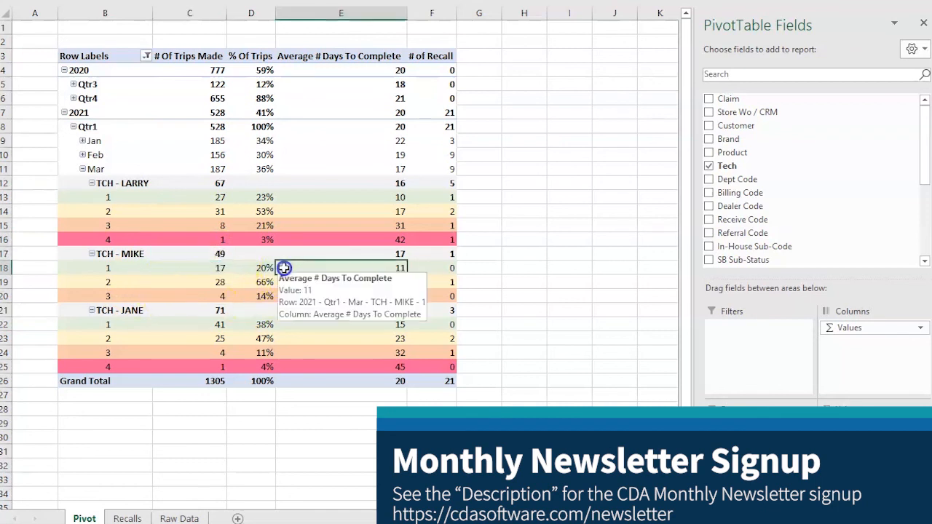
left_click(289, 283)
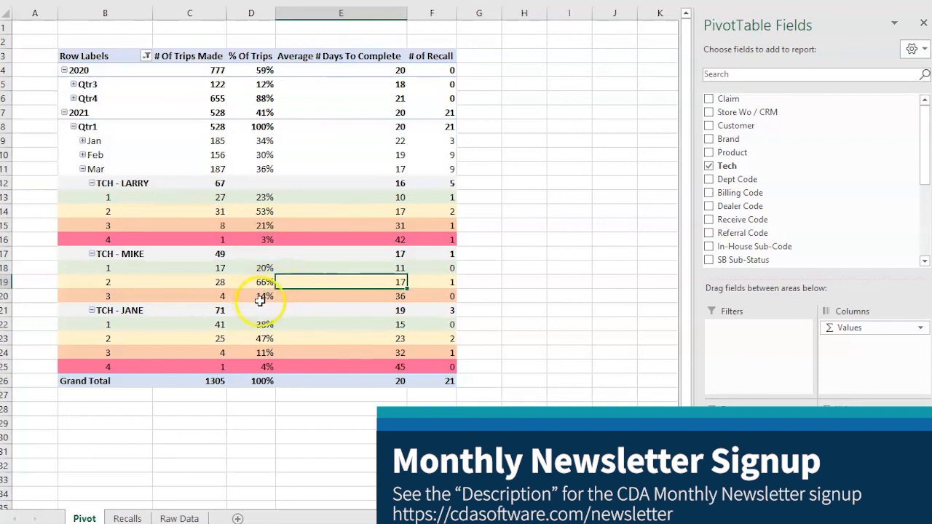